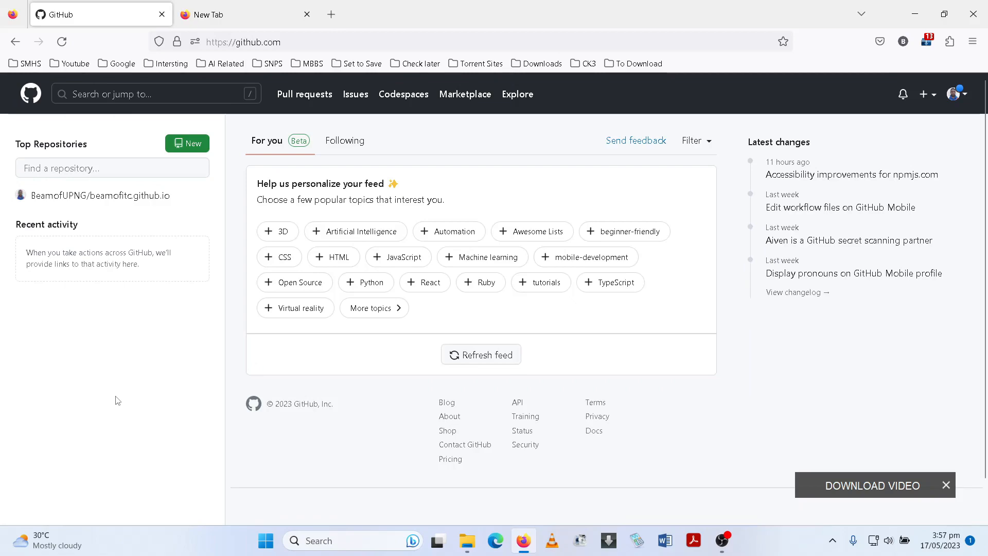
Step: Switch to File Explorer, look inside the Youtube Website Tutorial folder, and return to the ICT folder
left_click(467, 541)
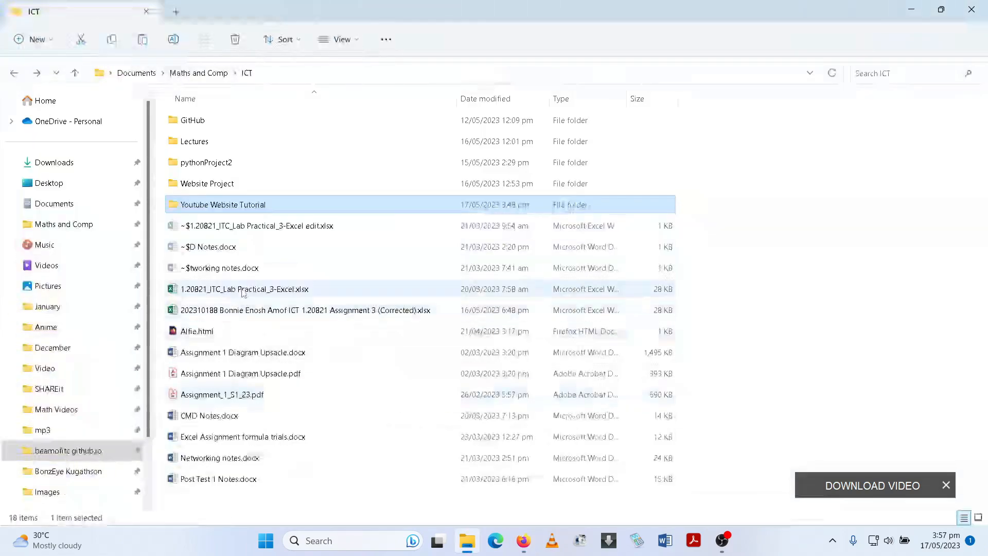
double_click(243, 206)
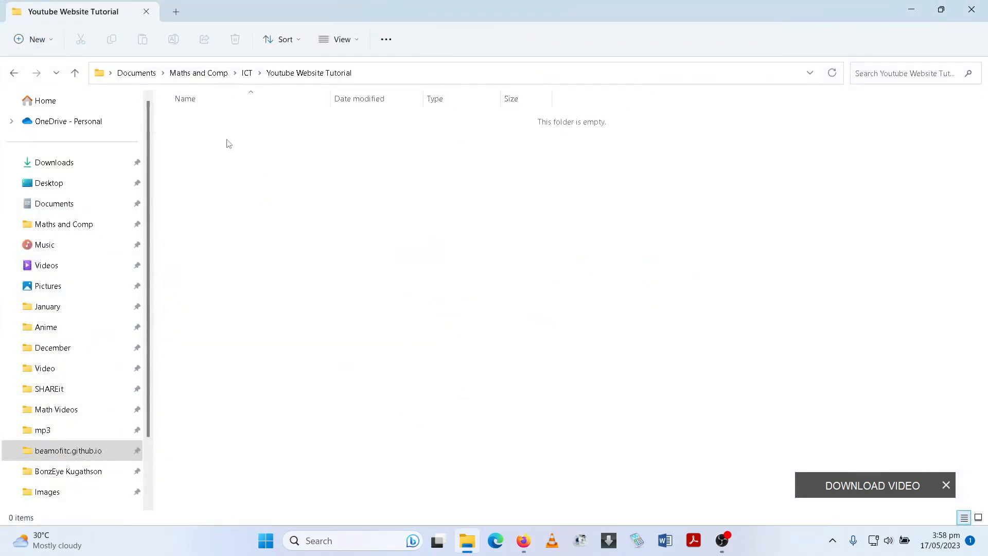
left_click(14, 72)
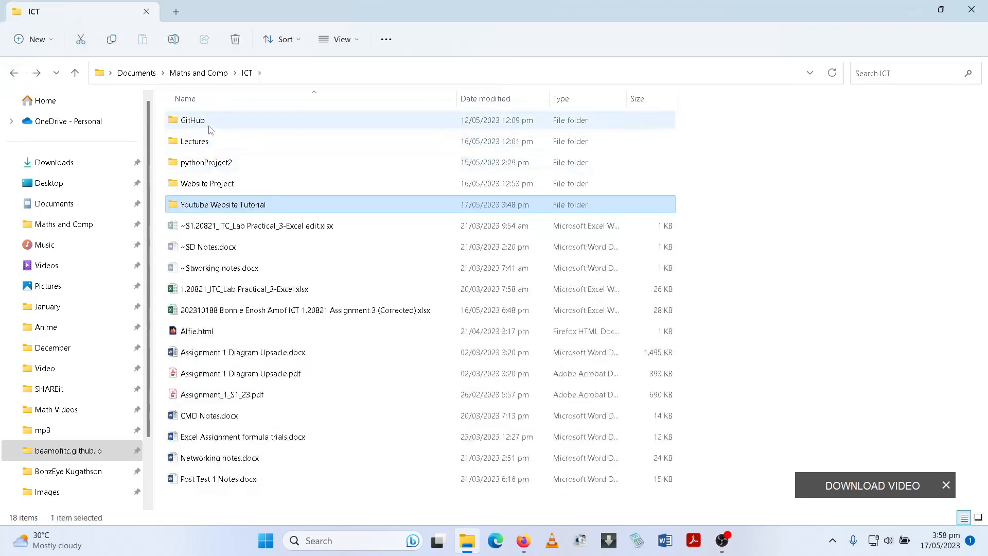
Step: Open index.html from the beamofitc.github.io folder inside GitHub in the browser and look through the whole web page
double_click(218, 123)
double_click(220, 124)
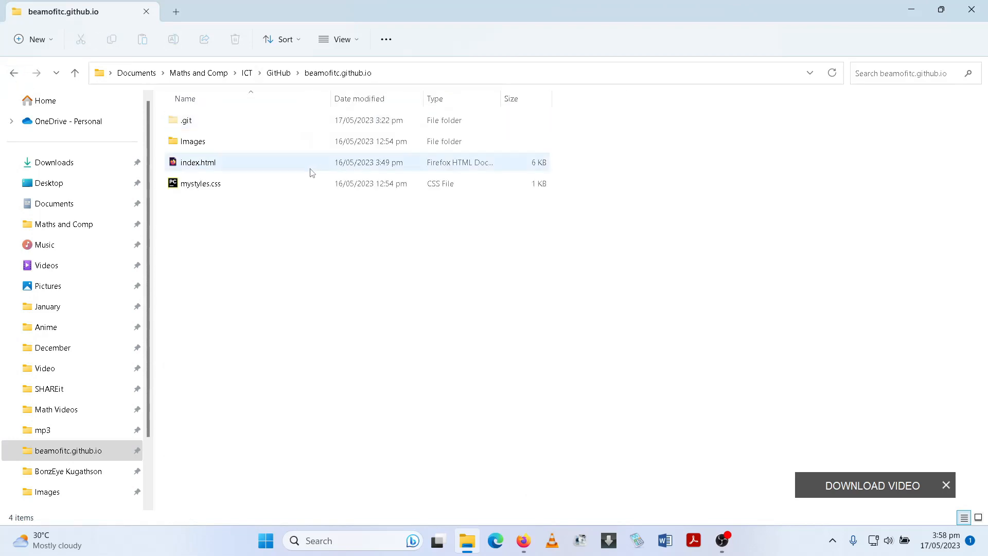
double_click(232, 164)
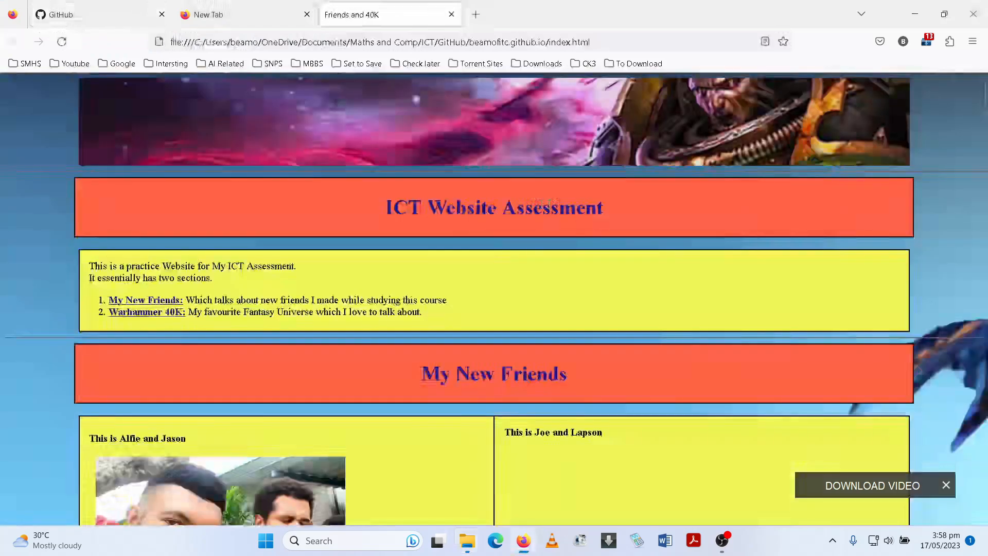
scroll(446, 313, "down", 15)
scroll(459, 340, "up", 10)
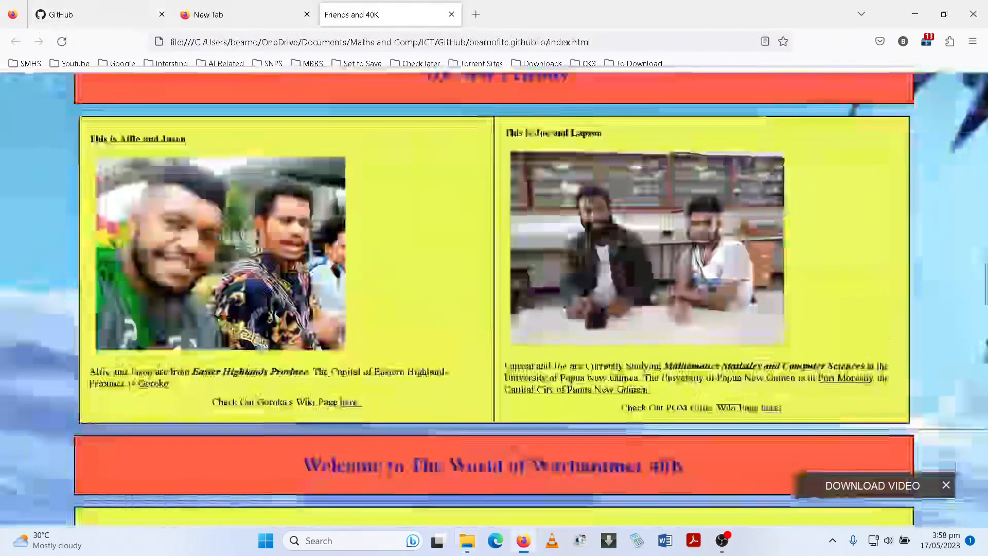
scroll(459, 340, "down", 6)
scroll(535, 210, "up", 10)
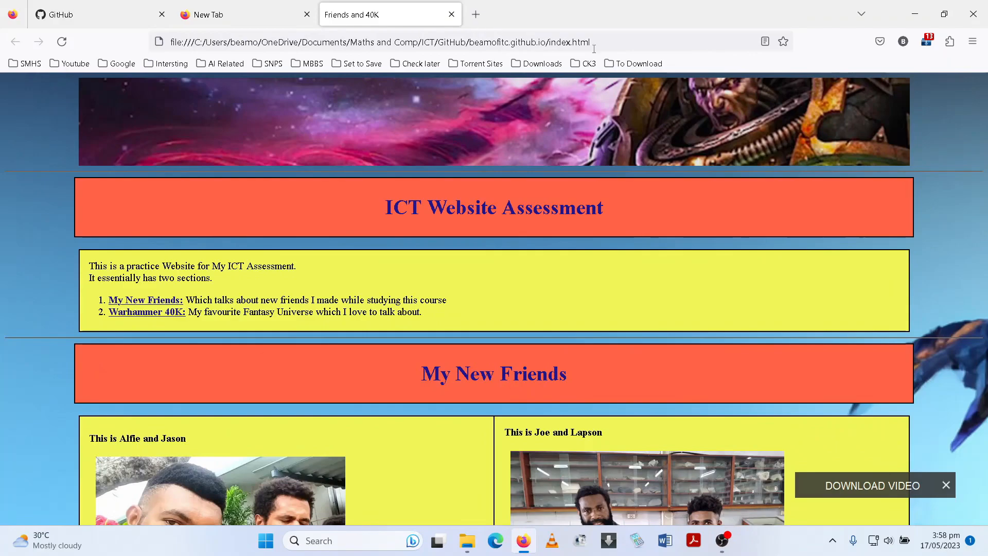
scroll(516, 315, "down", 10)
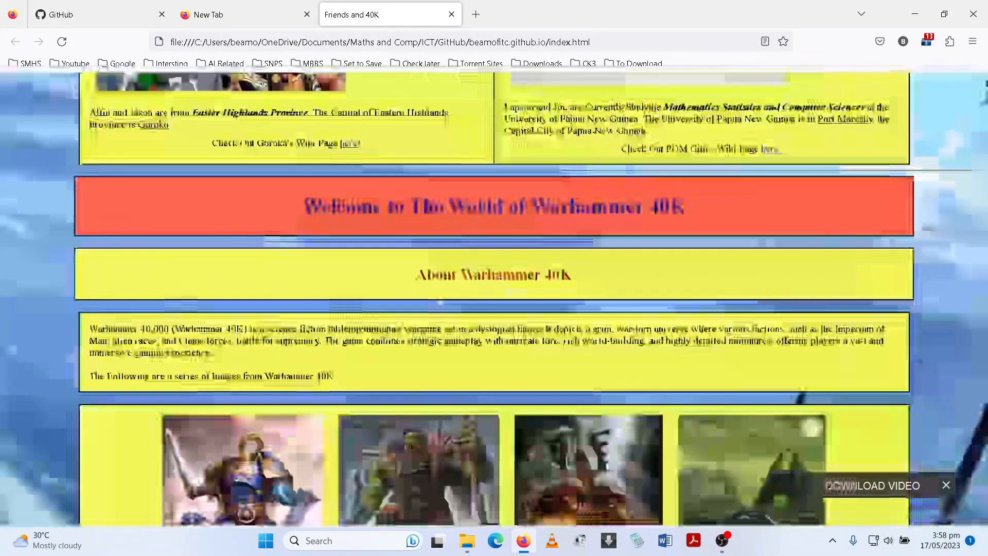
scroll(441, 302, "up", 7)
Step: Return to the GitHub home page and view the account menu
left_click(103, 15)
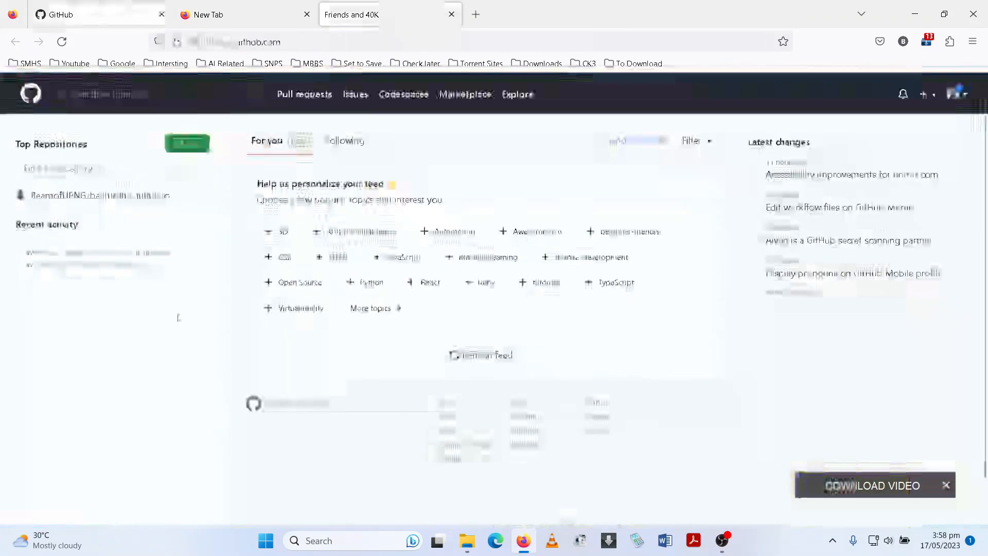
left_click(960, 96)
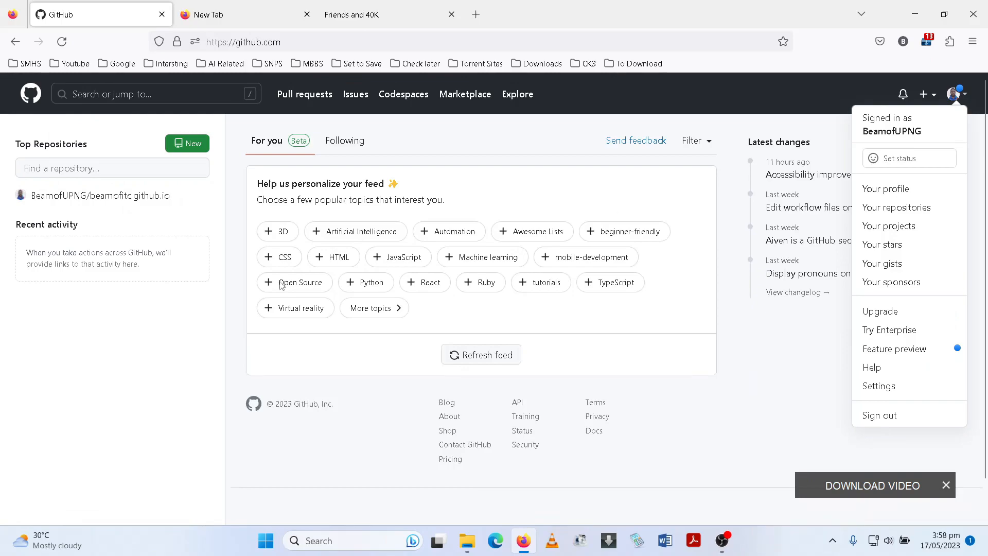
left_click(153, 346)
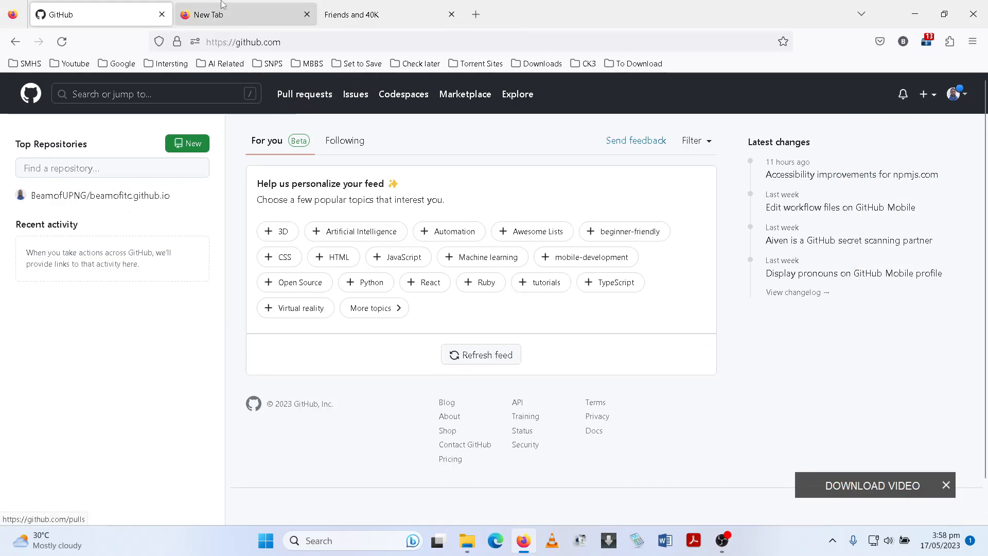
Step: Search the web for "github desktop download" and open the GitHub Desktop download page
left_click(238, 14)
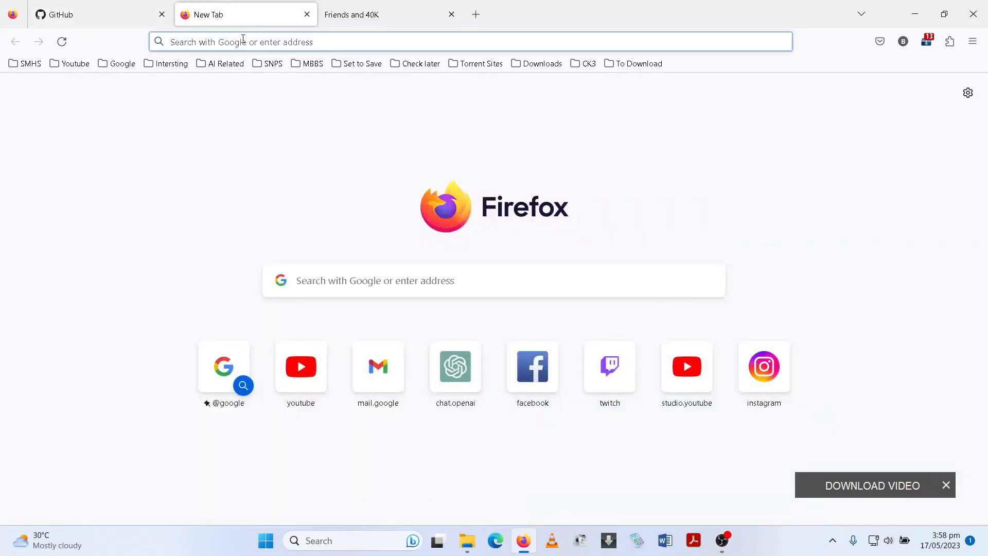
type("dit")
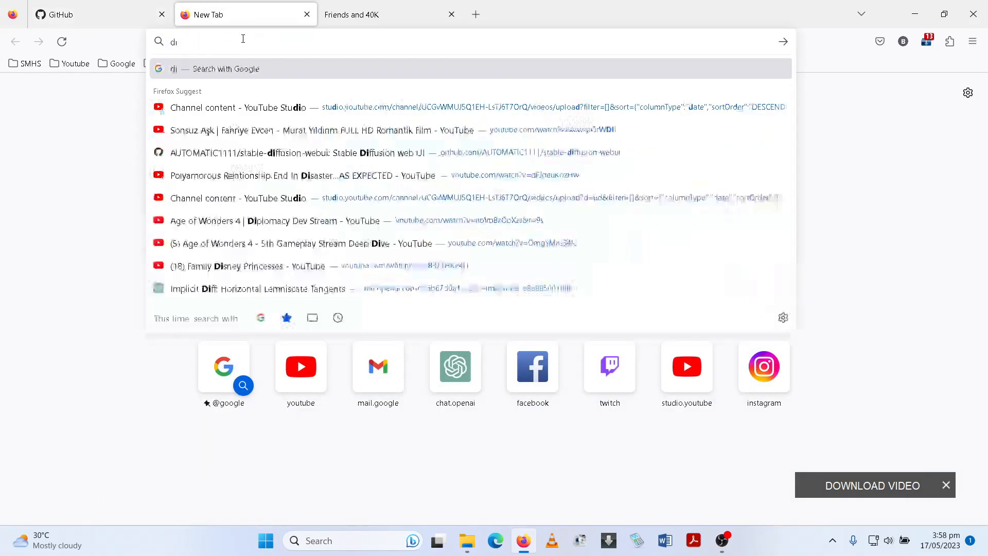
key("BackSpace")
key("BackSpace")
key("BackSpace")
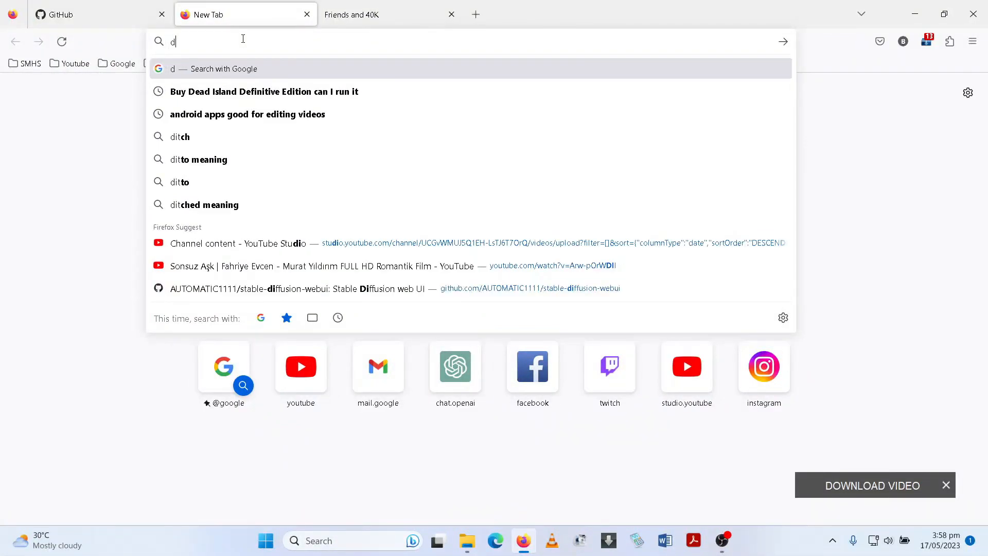
type("github.com/")
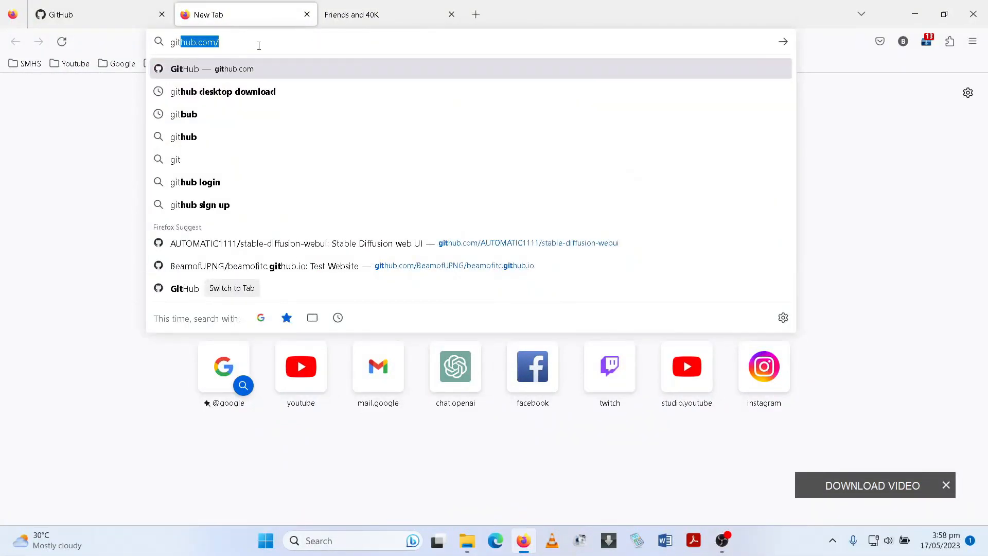
left_click(247, 92)
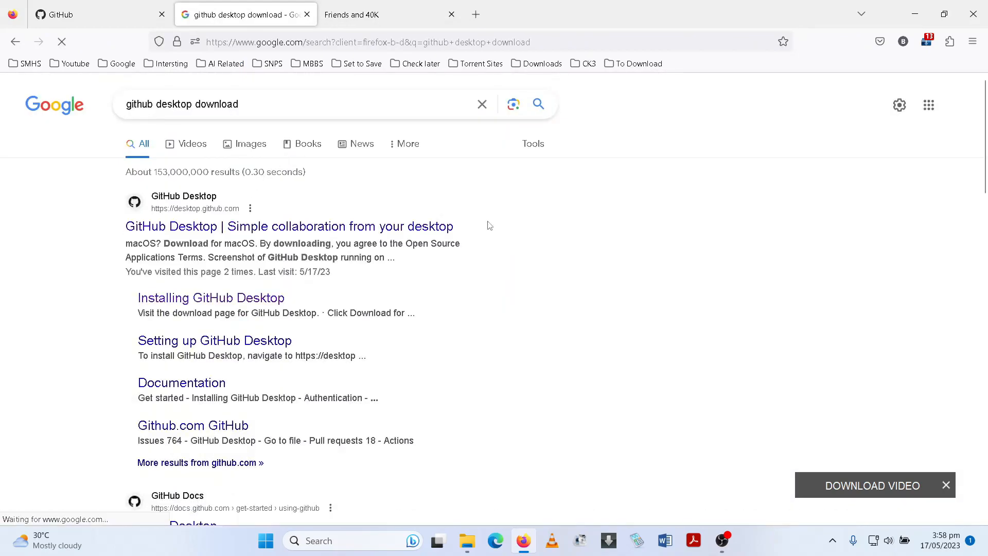
left_click(489, 225)
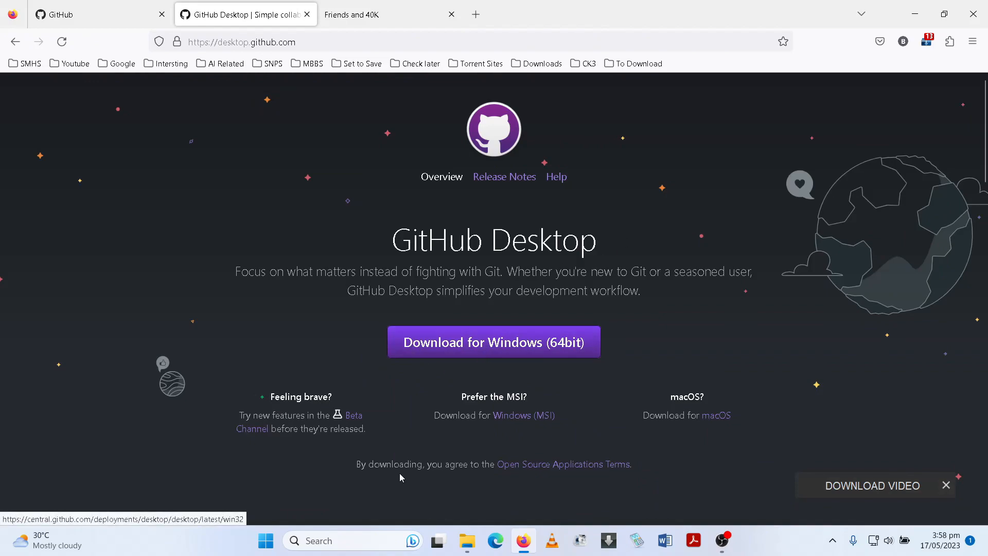
Step: Launch the installed GitHub Desktop application to view it, and return to the browser
left_click(266, 541)
left_click(364, 367)
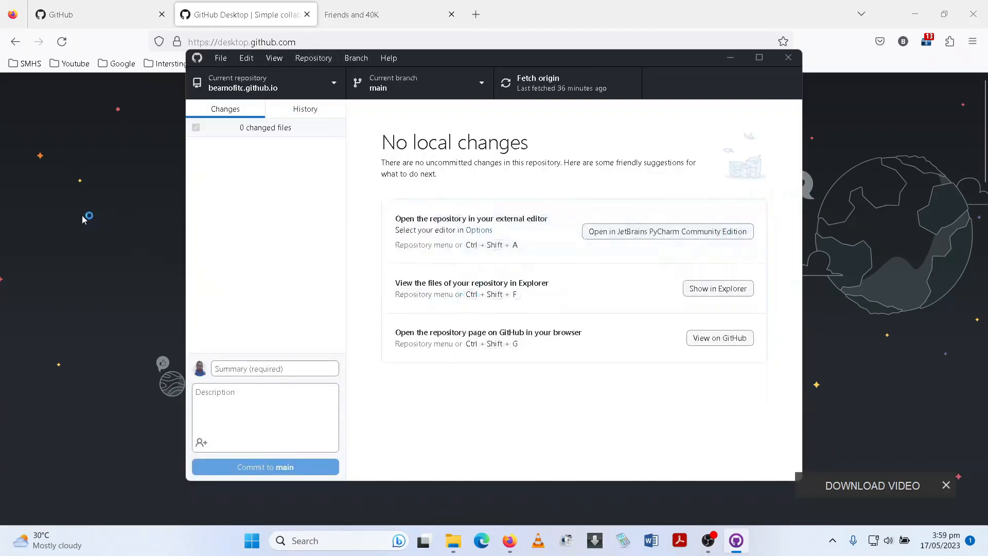
left_click(91, 219)
Step: Go to the account's repositories on the GitHub website and start creating a new repository
left_click(101, 7)
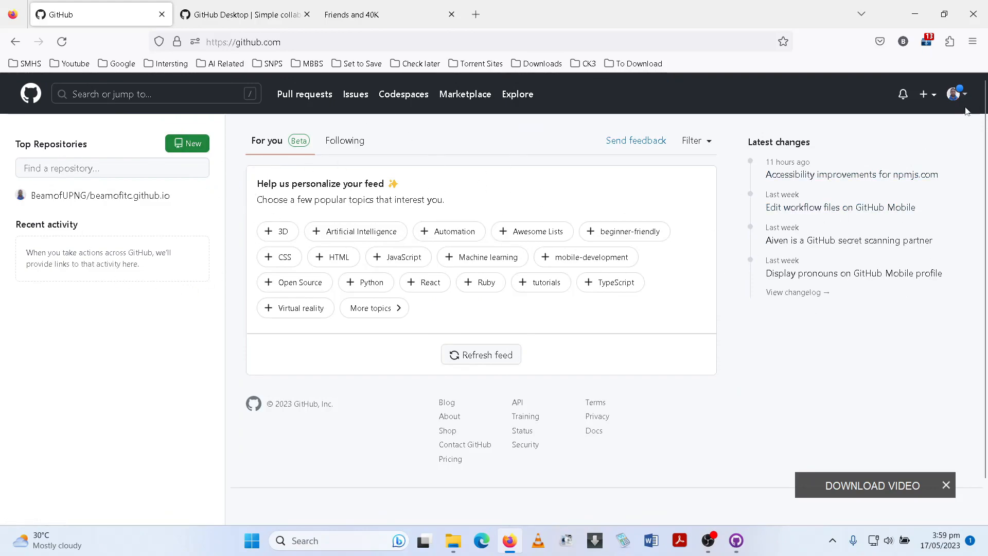
left_click(955, 93)
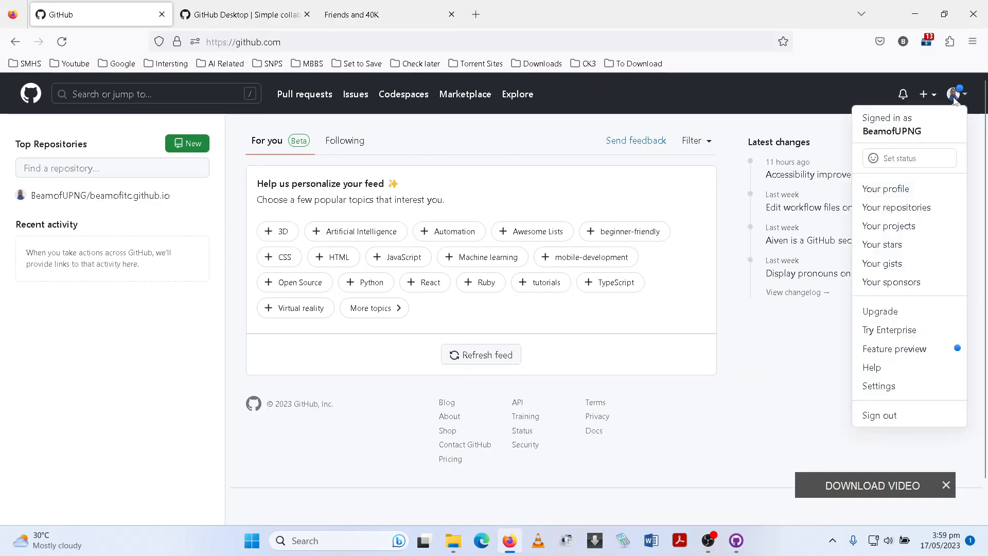
left_click(905, 207)
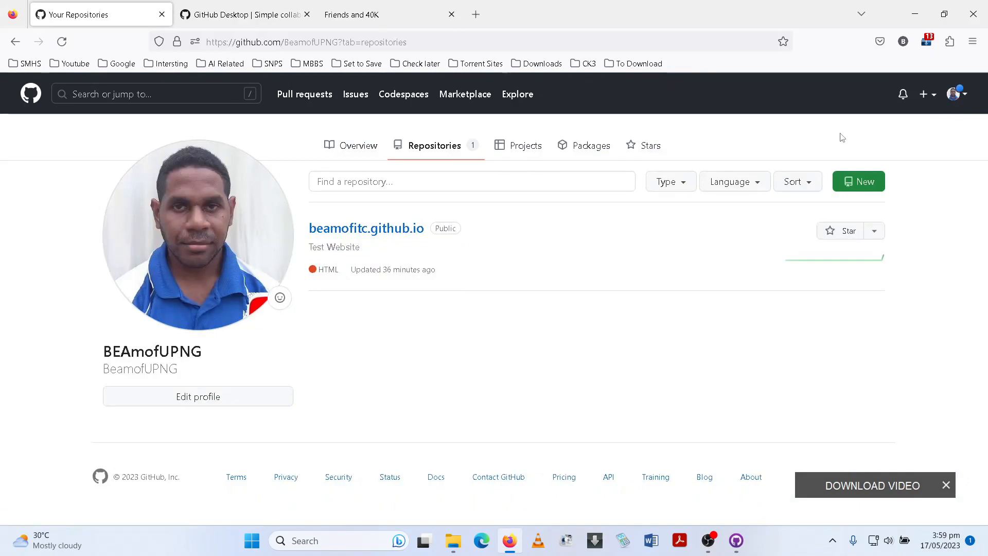
left_click(955, 94)
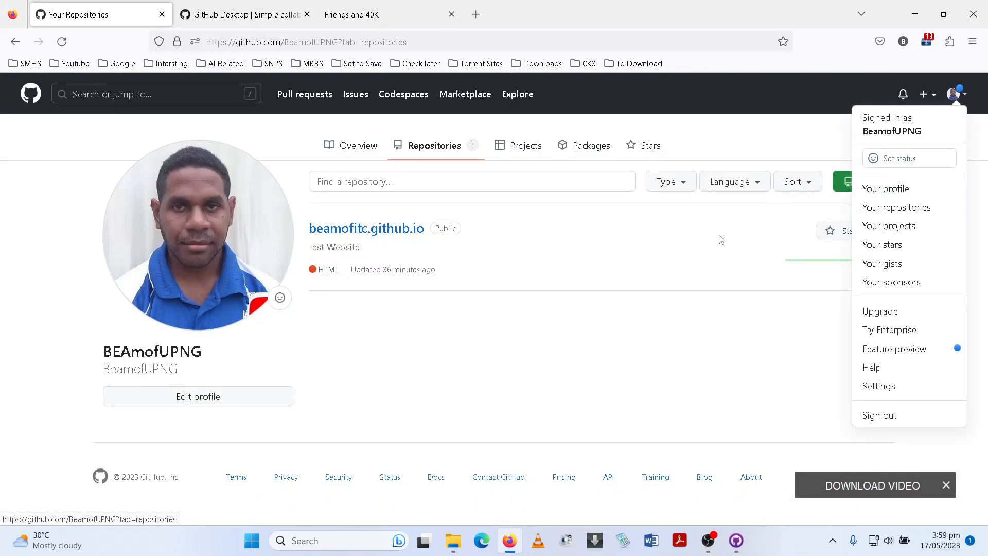
left_click(699, 234)
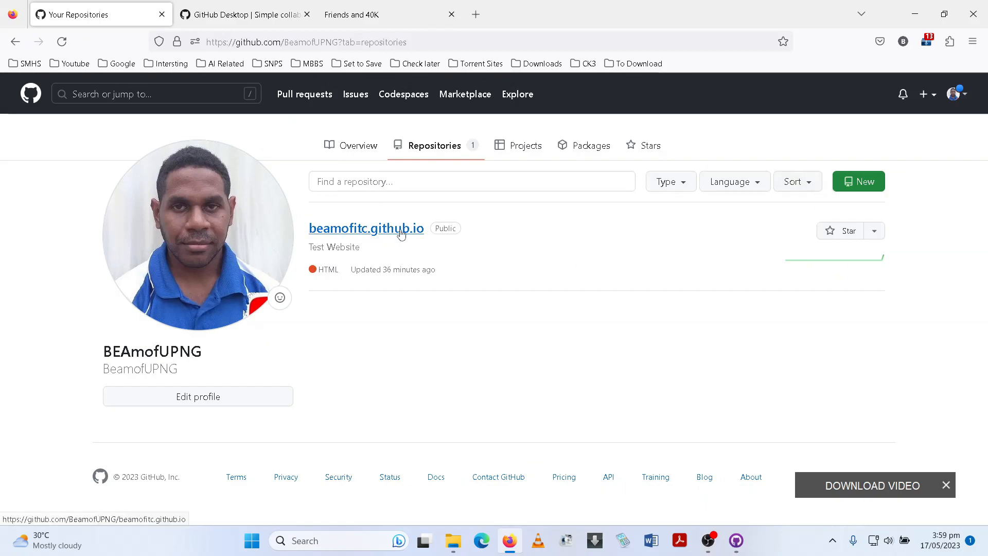
left_click(867, 184)
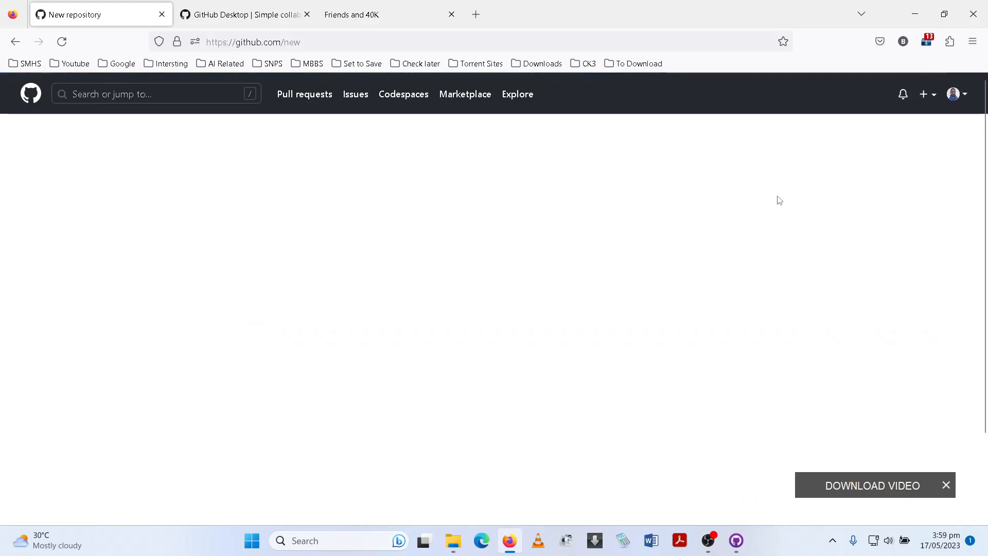
Step: Enter "YT Website Tutorial" as the name of the new repository
left_click(442, 237)
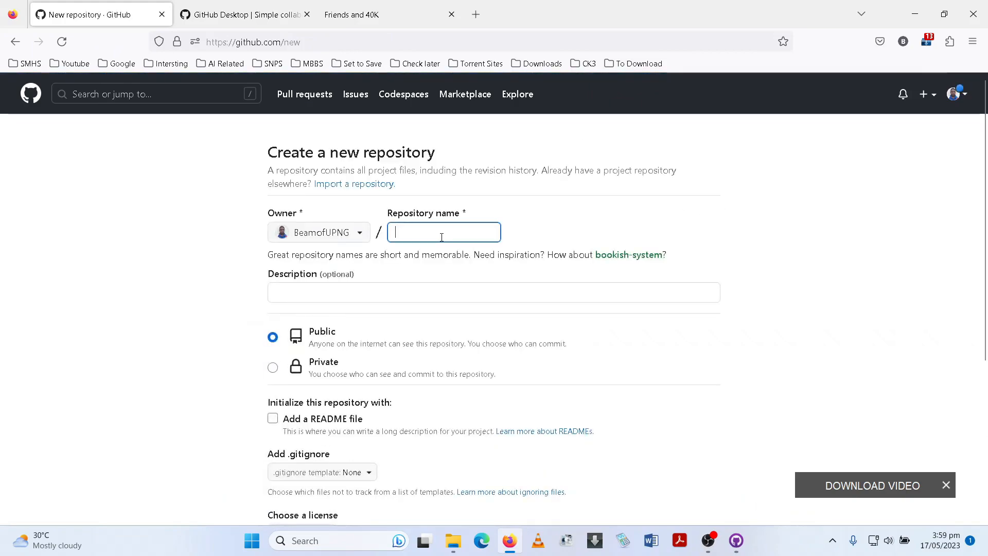
type("Y")
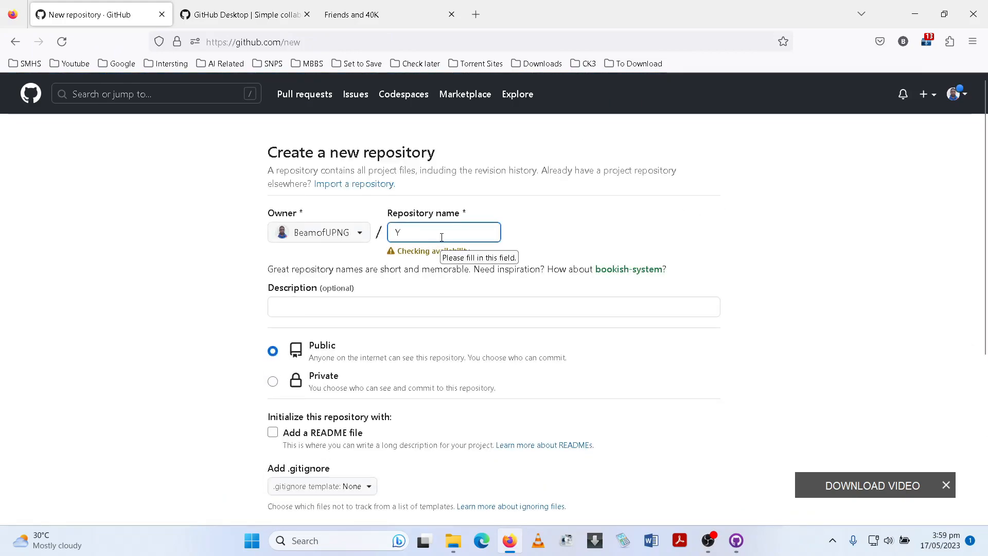
type("T Website ")
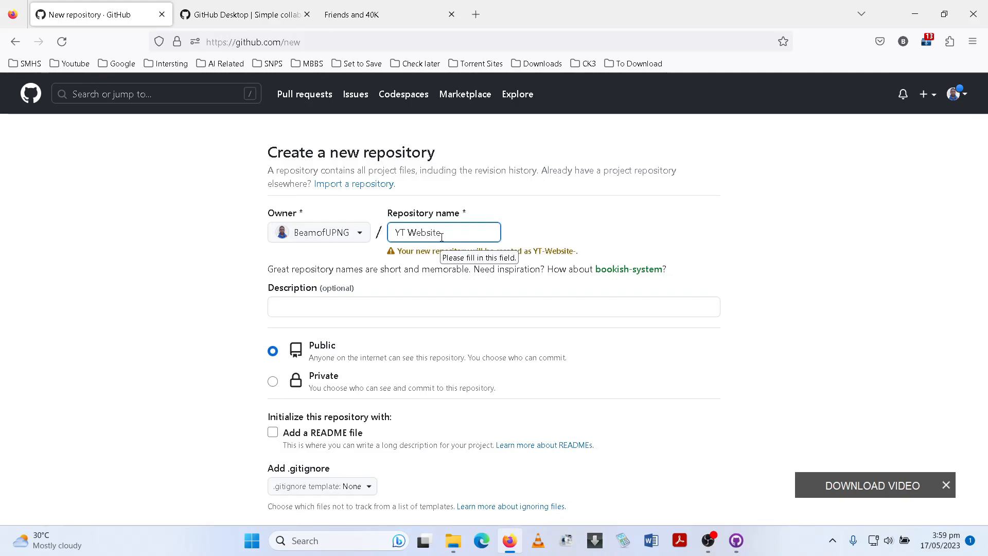
type("Tutorial")
left_click(612, 185)
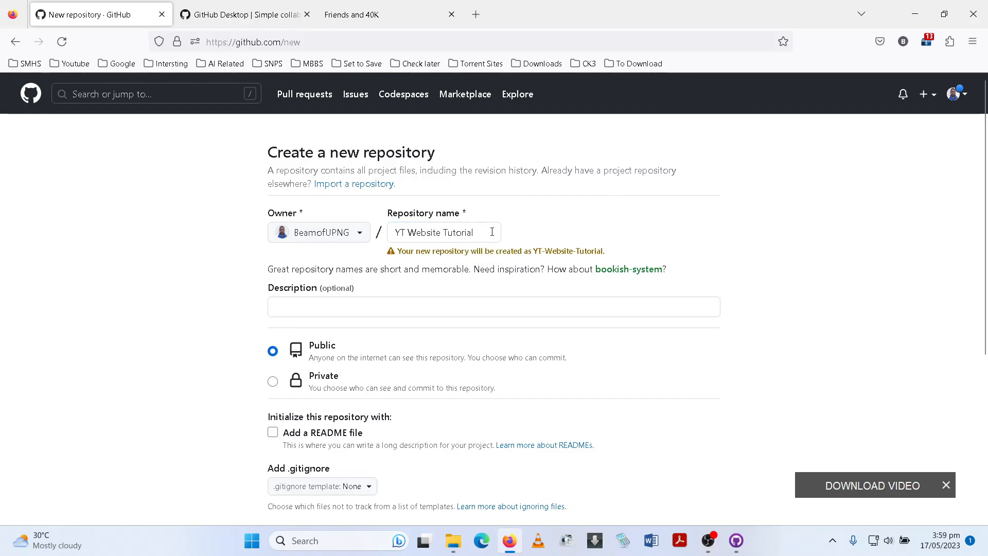
Step: Replace the spaces in the repository name with hyphens so that it reads YT-Website-Tutorial
left_click(408, 232)
key("BackSpace")
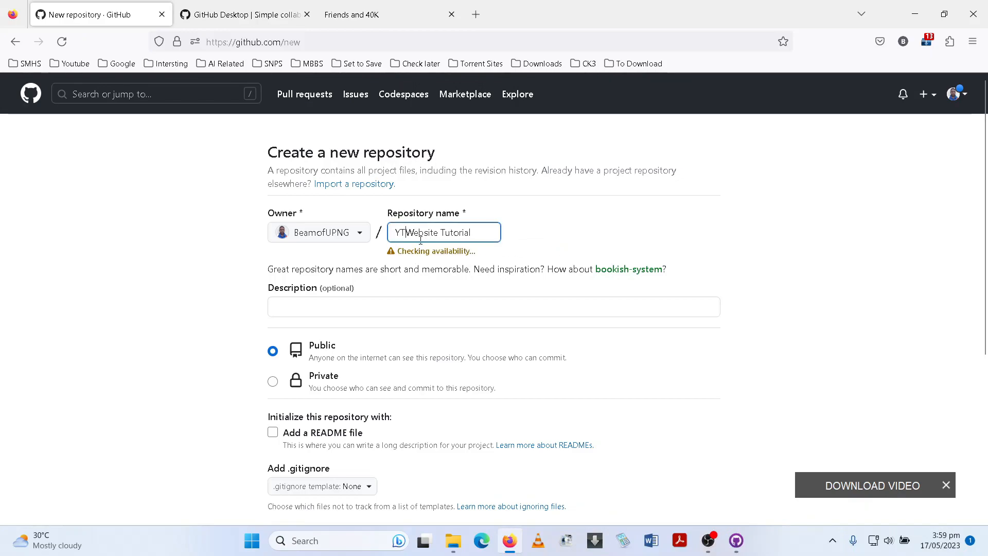
left_click(439, 232)
key("BackSpace")
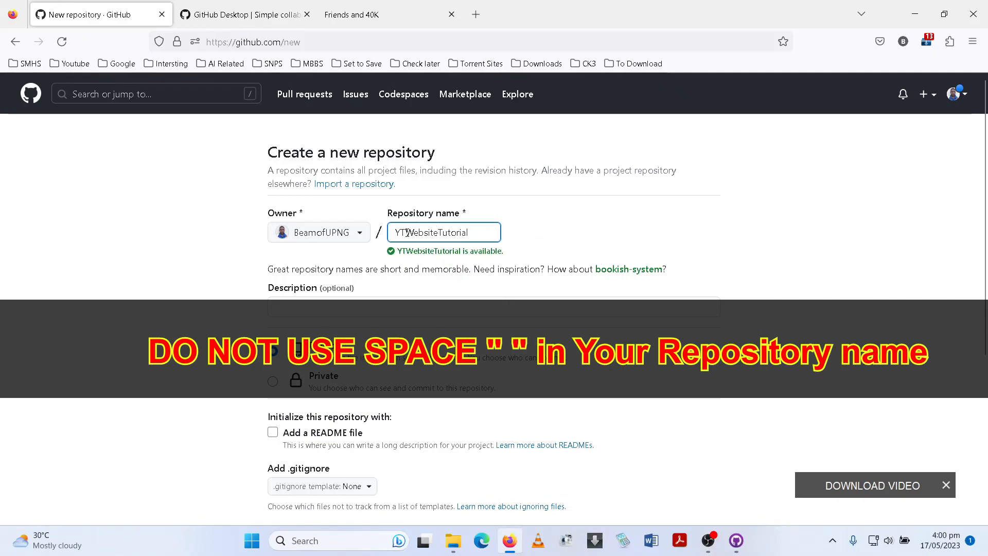
type(".")
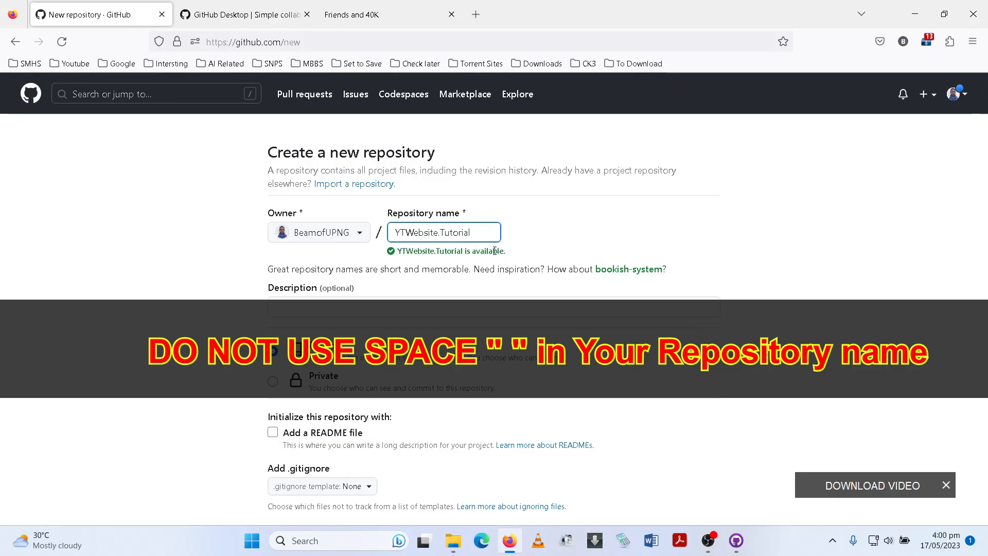
type("-")
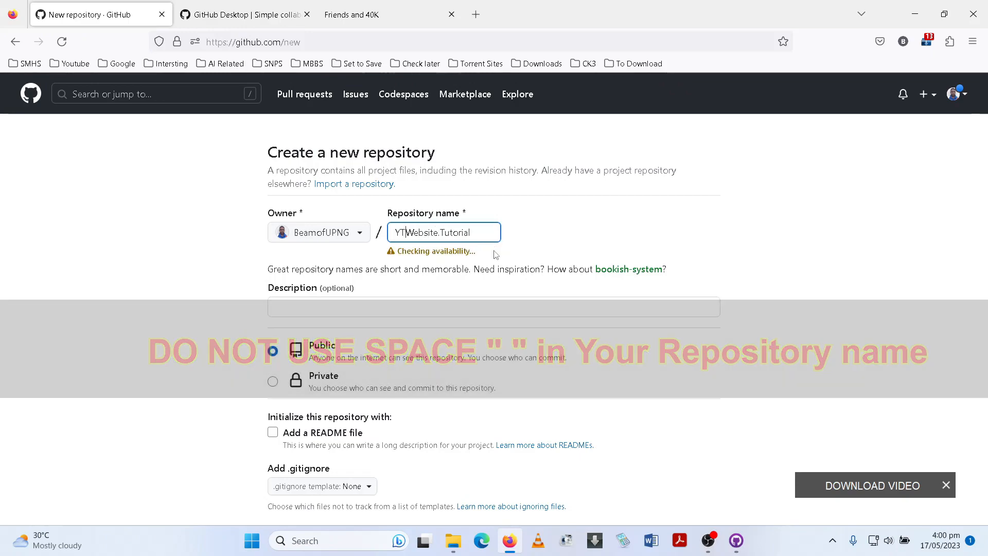
key("Right")
key("Right")
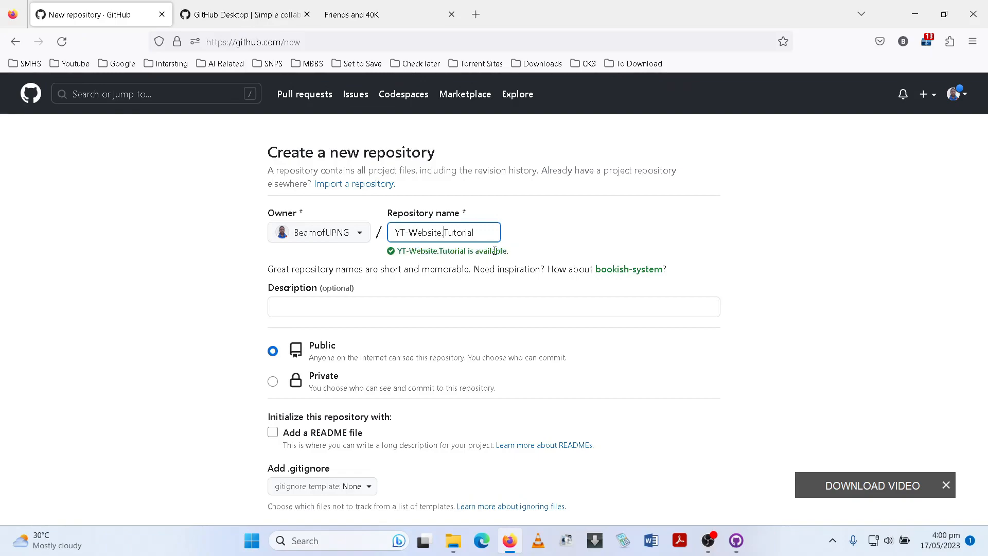
key("BackSpace")
type("-")
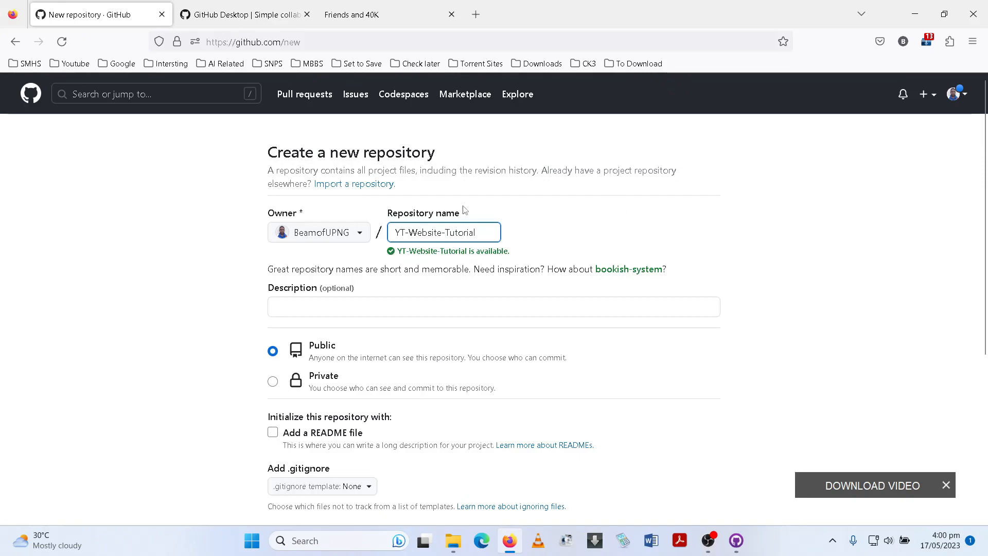
scroll(479, 227, "down", 3)
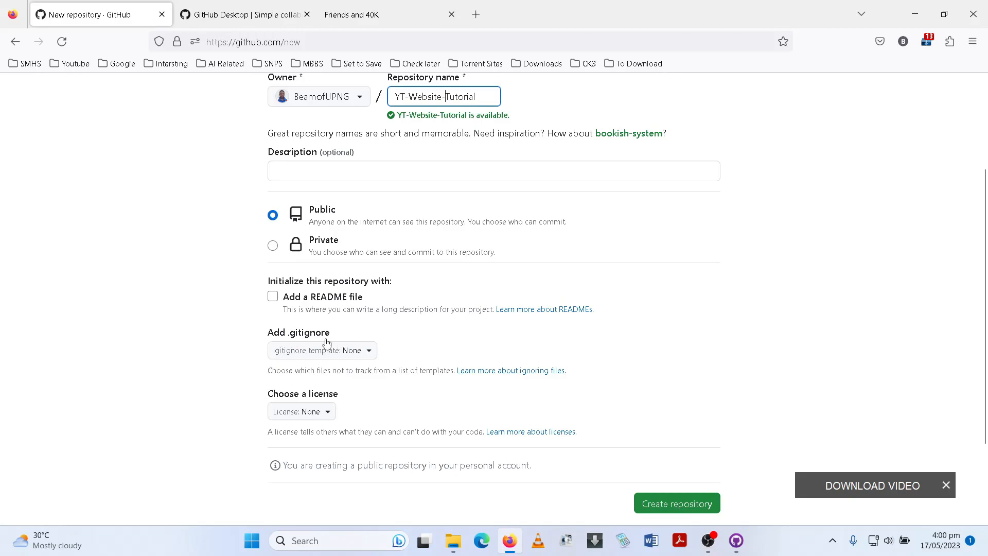
Step: Create the public repository YT-Website-Tutorial without a README, .gitignore template or license, and look over its setup page
scroll(351, 354, "down", 2)
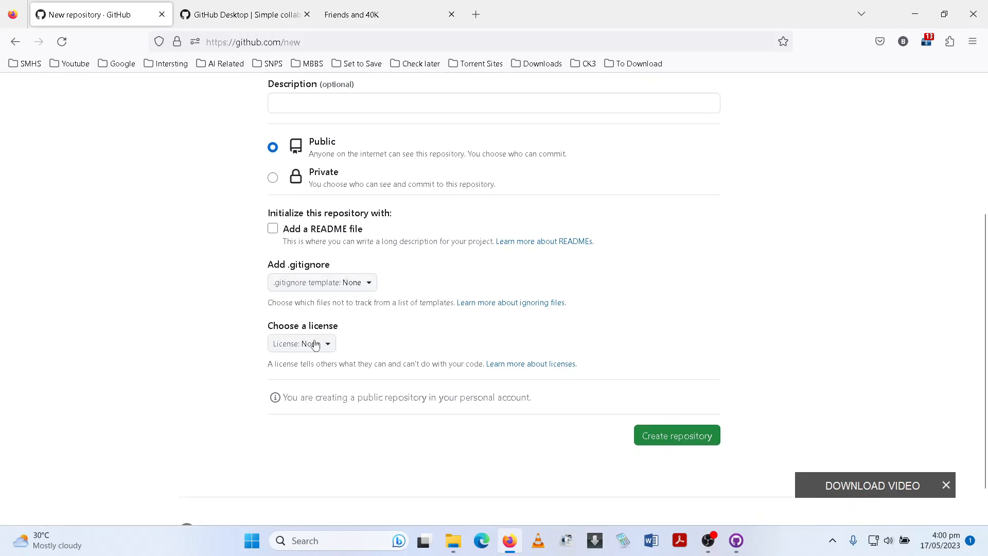
scroll(312, 363, "up", 1)
scroll(313, 363, "up", 5)
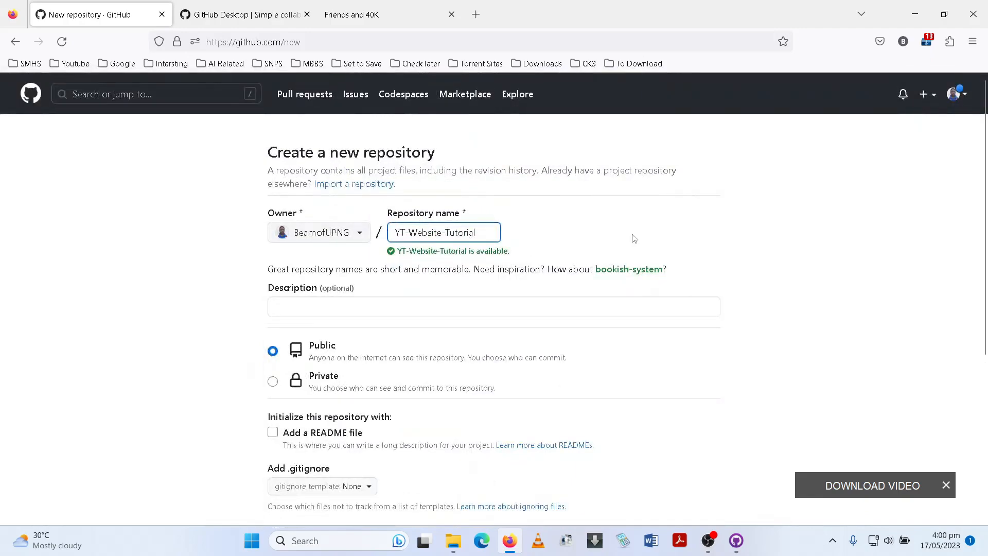
scroll(633, 239, "down", 3)
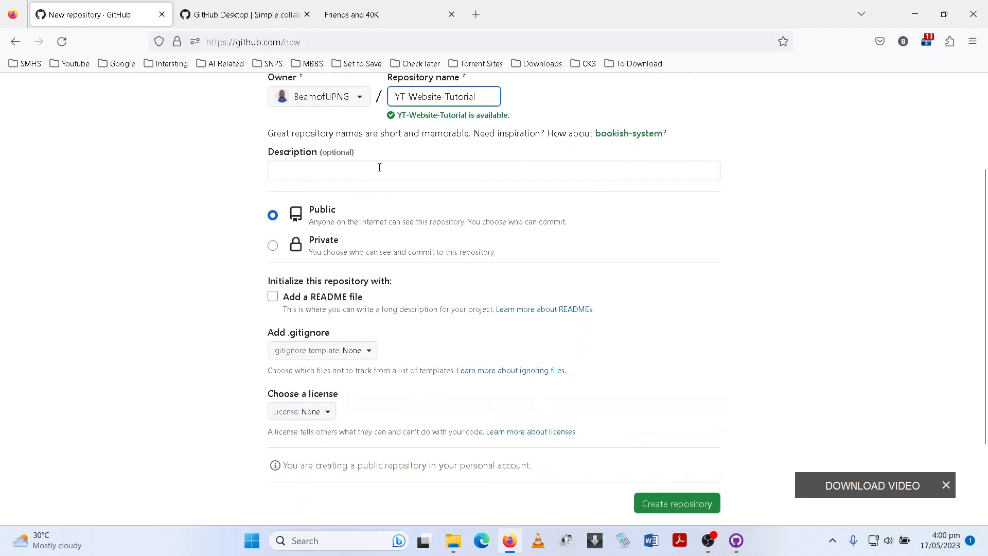
scroll(287, 214, "down", 3)
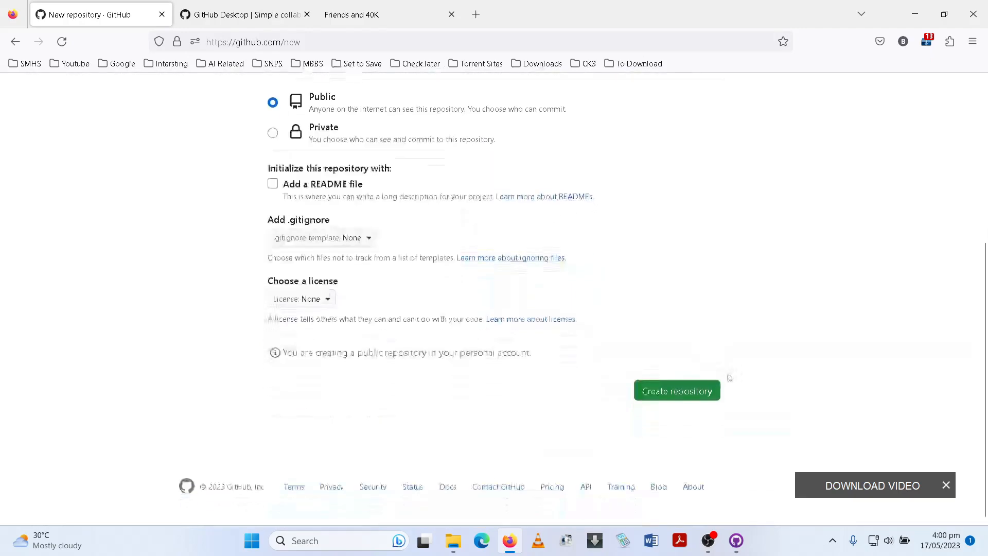
left_click(675, 393)
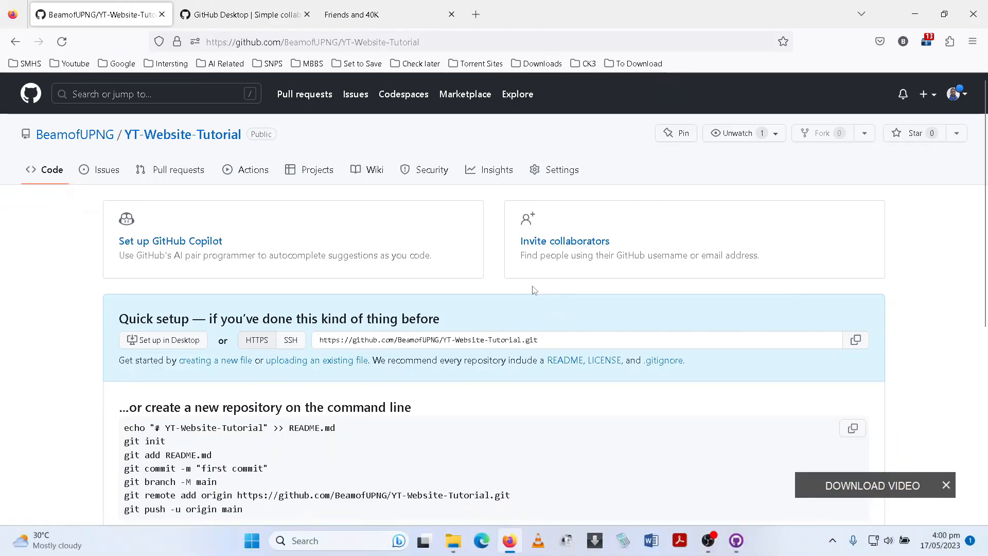
scroll(533, 290, "down", 5)
scroll(157, 203, "up", 4)
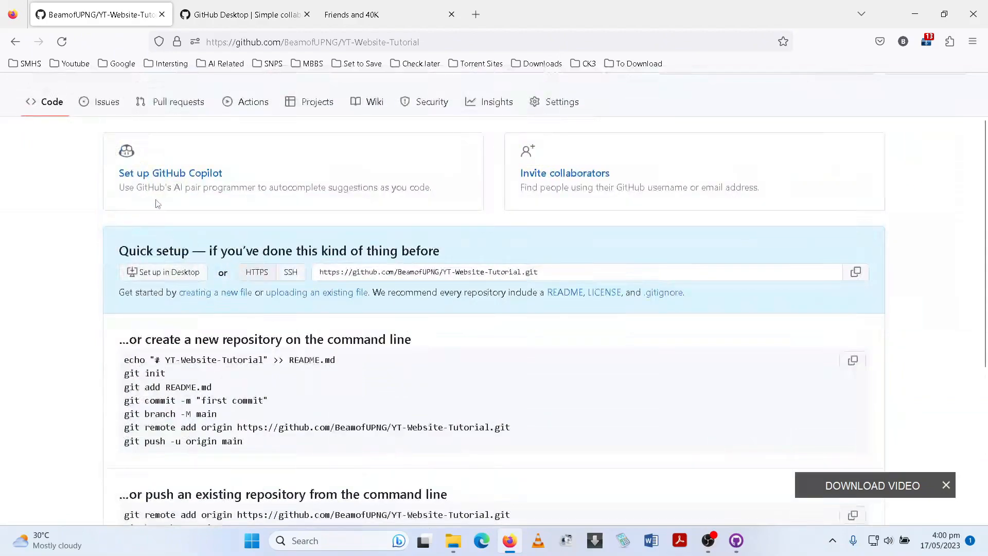
scroll(209, 220, "up", 2)
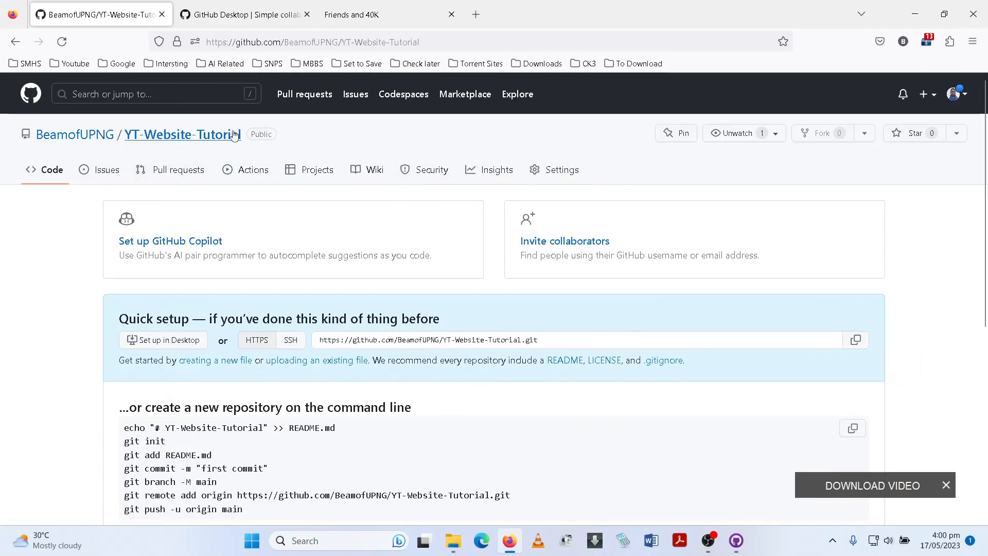
Step: Look inside the Youtube Website Tutorial folder under ICT in File Explorer, and return to the browser
left_click(452, 540)
left_click(279, 72)
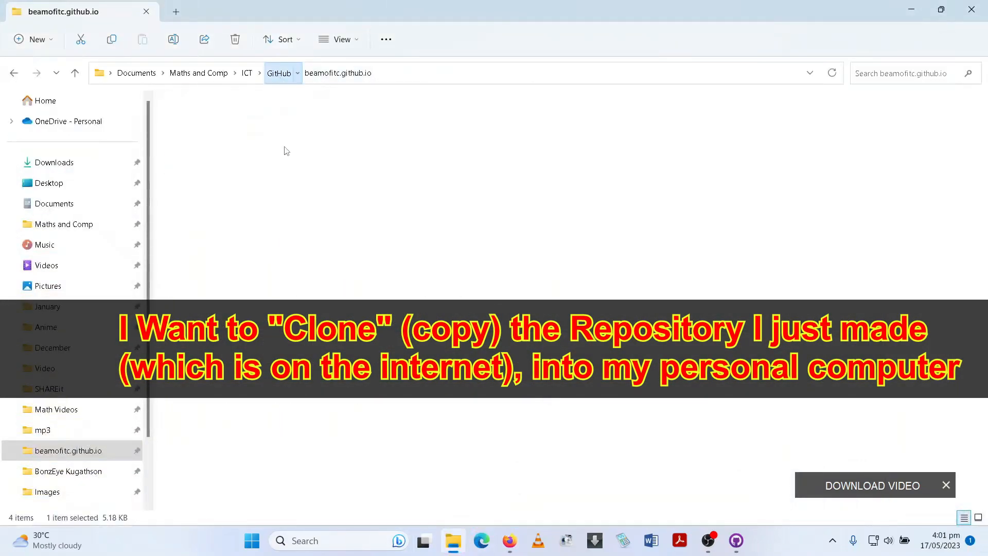
left_click(247, 73)
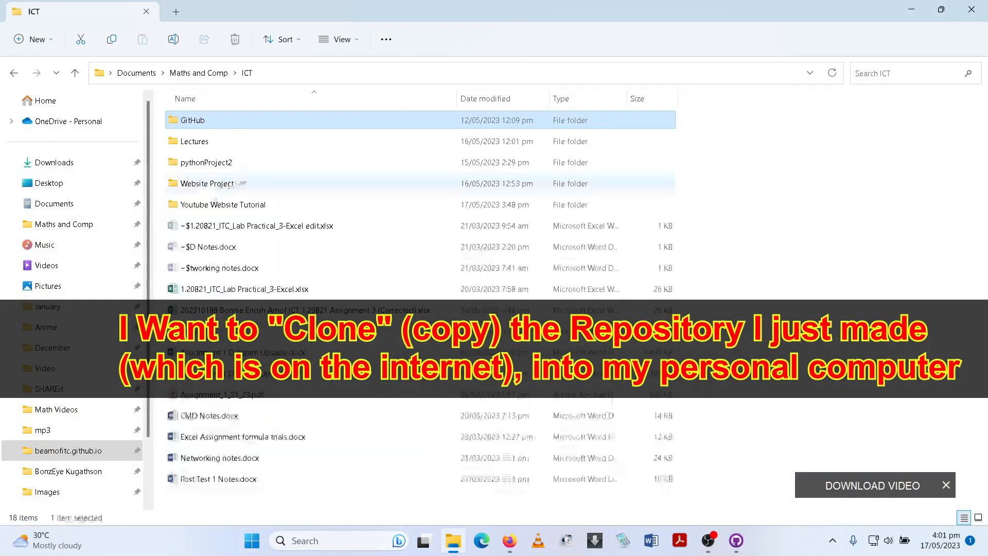
double_click(219, 206)
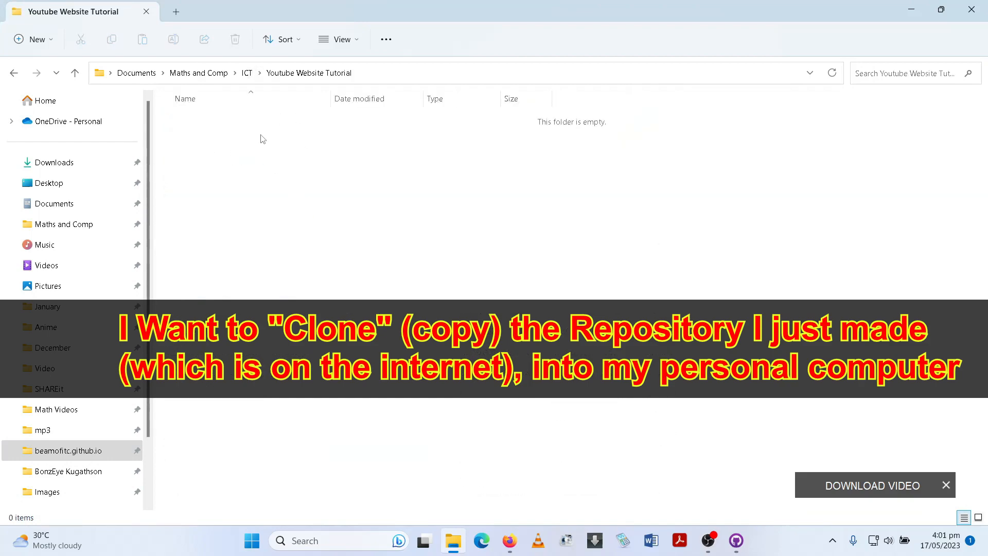
left_click(13, 72)
left_click(911, 9)
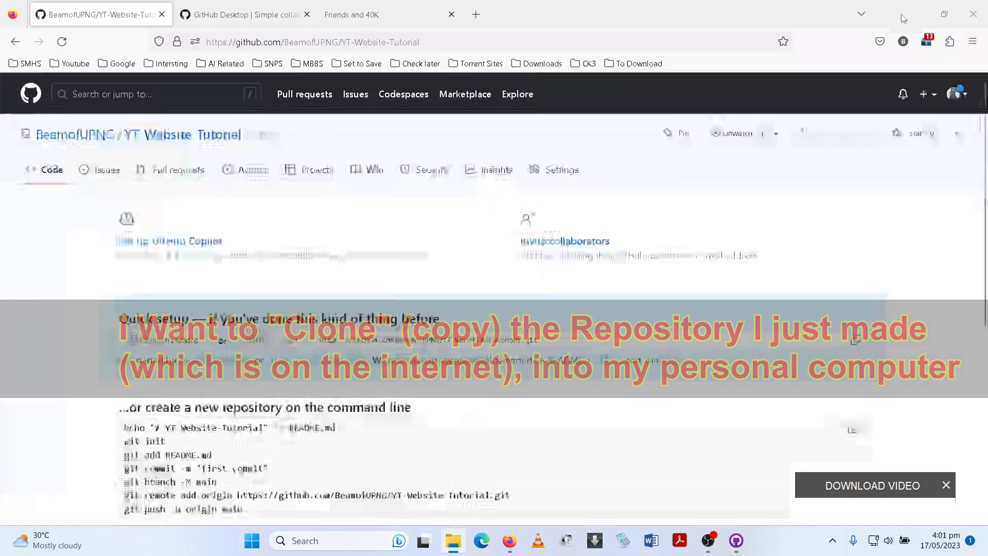
Step: Switch to GitHub Desktop and clone the YT-Website-Tutorial repository to the Youtube Website Tutorial local path
left_click(736, 540)
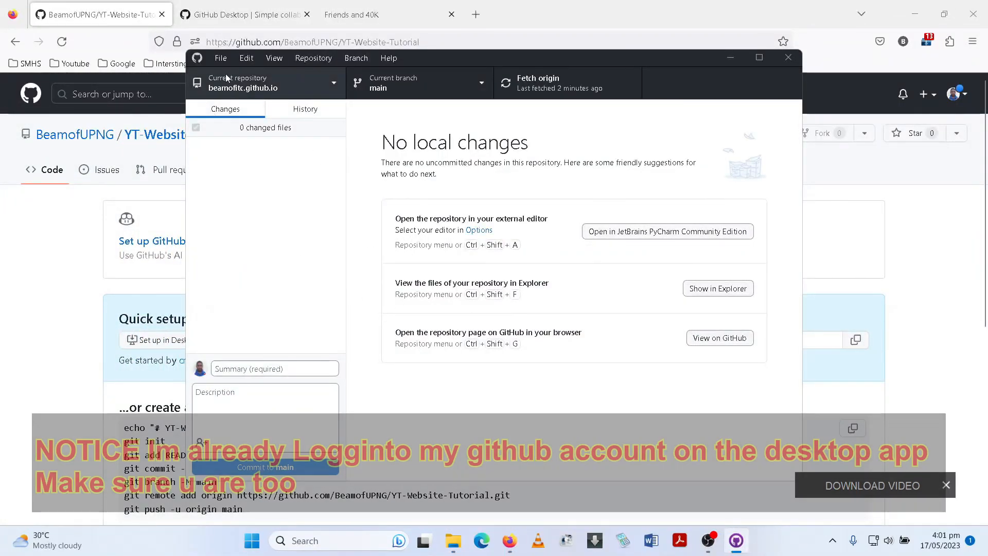
left_click(223, 58)
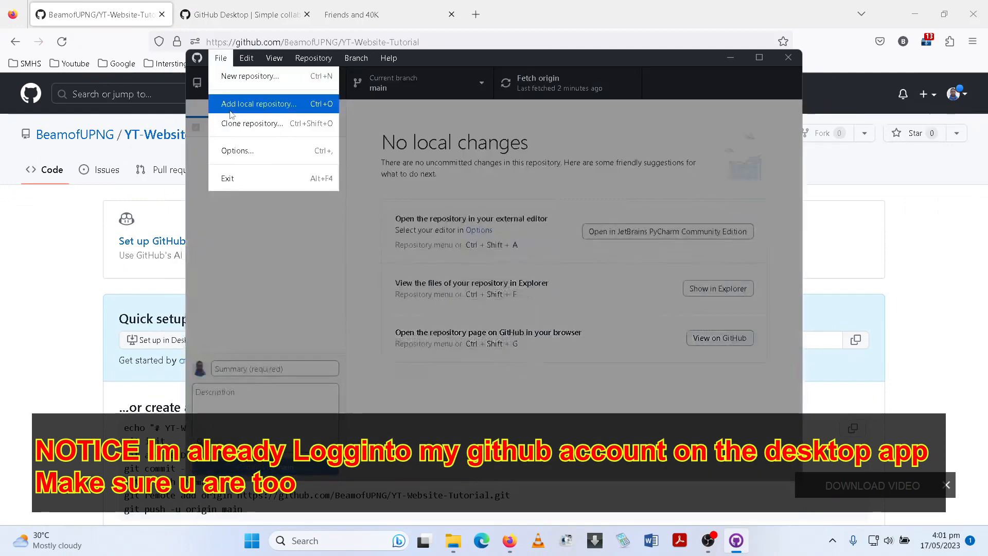
left_click(249, 124)
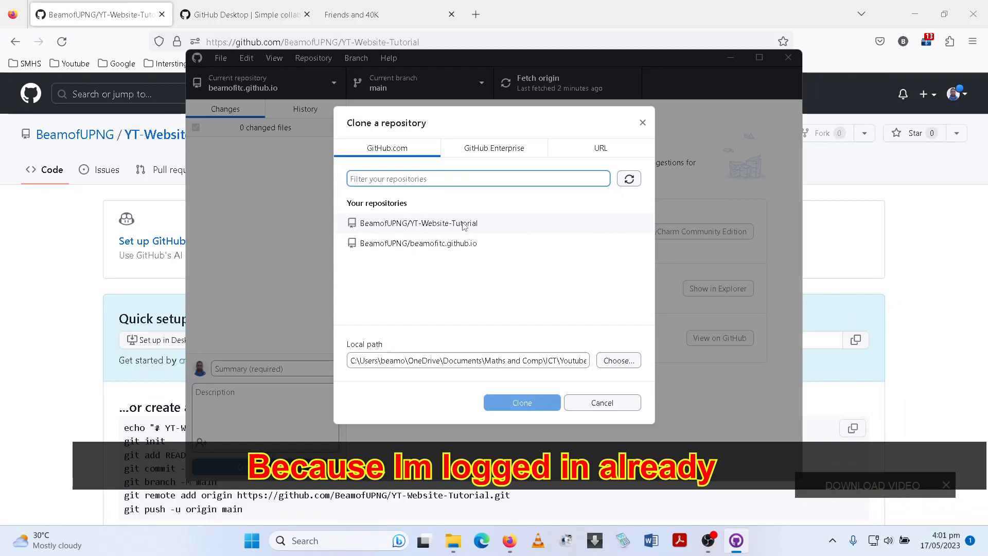
left_click(464, 224)
left_click(549, 397)
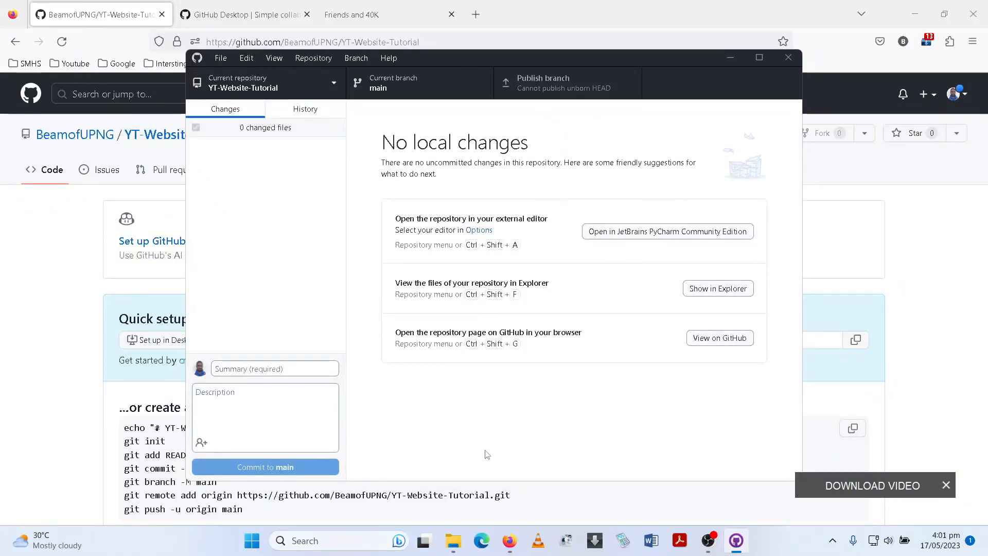
Step: Check the Youtube Website Tutorial folder in File Explorer for the cloned repository, and glance back at GitHub Desktop
key("ctrl+shift+f")
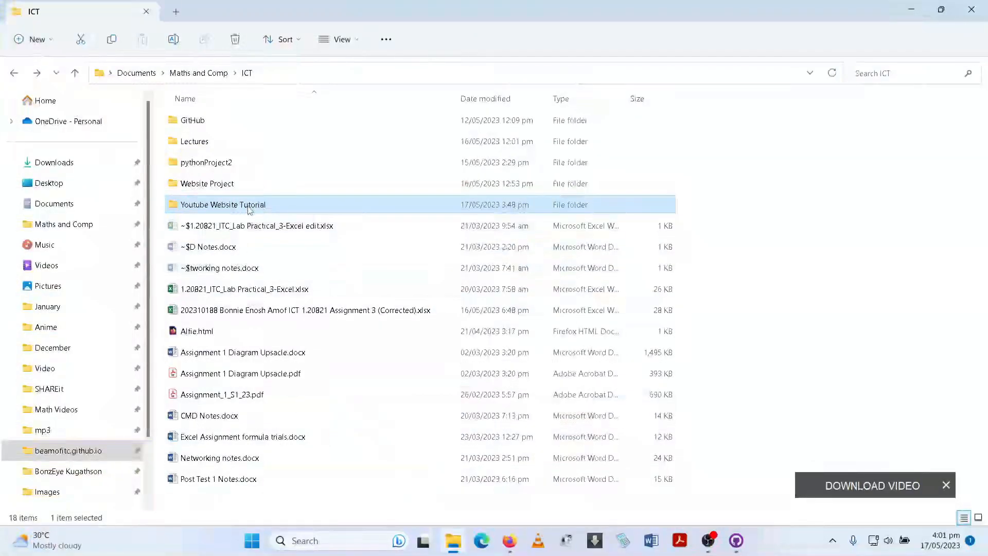
double_click(249, 206)
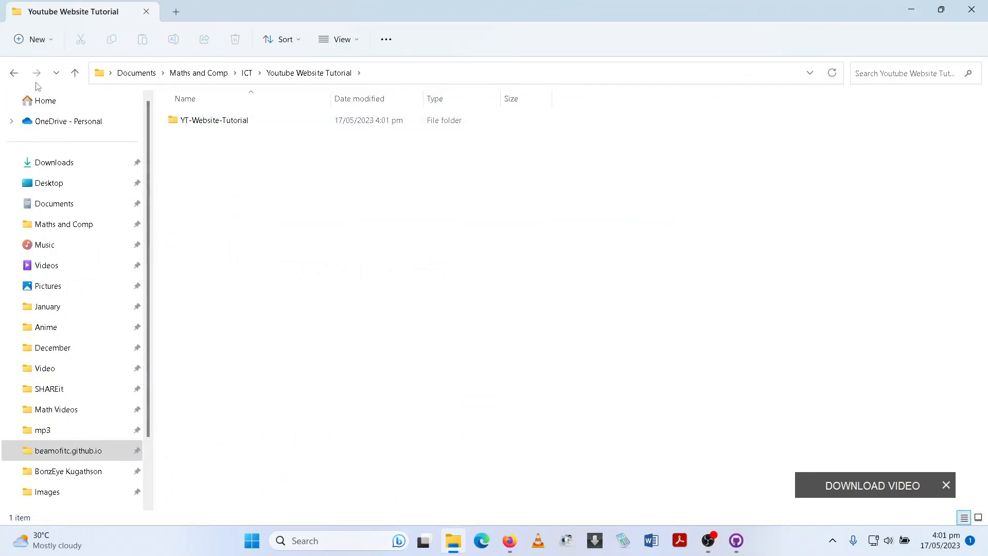
left_click(14, 73)
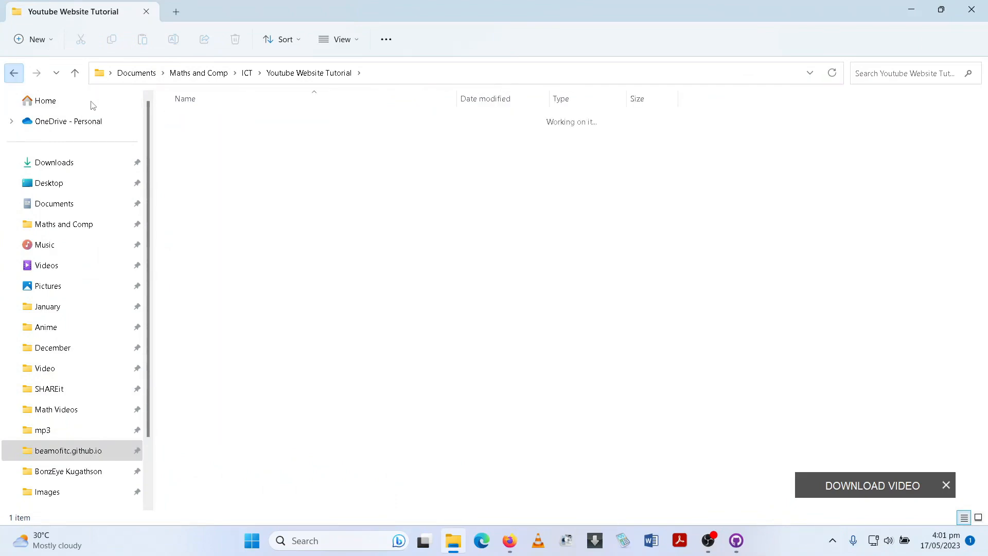
left_click(735, 541)
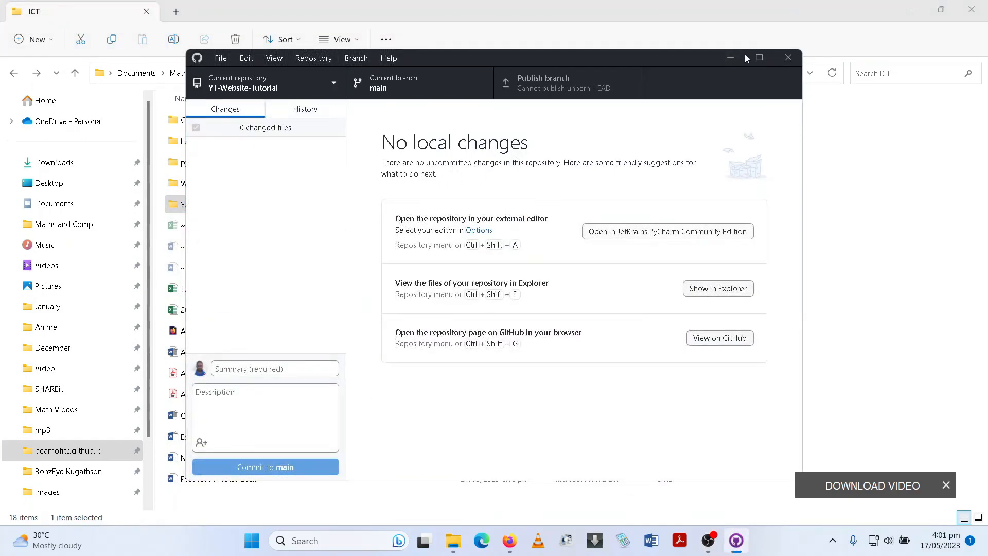
left_click(745, 59)
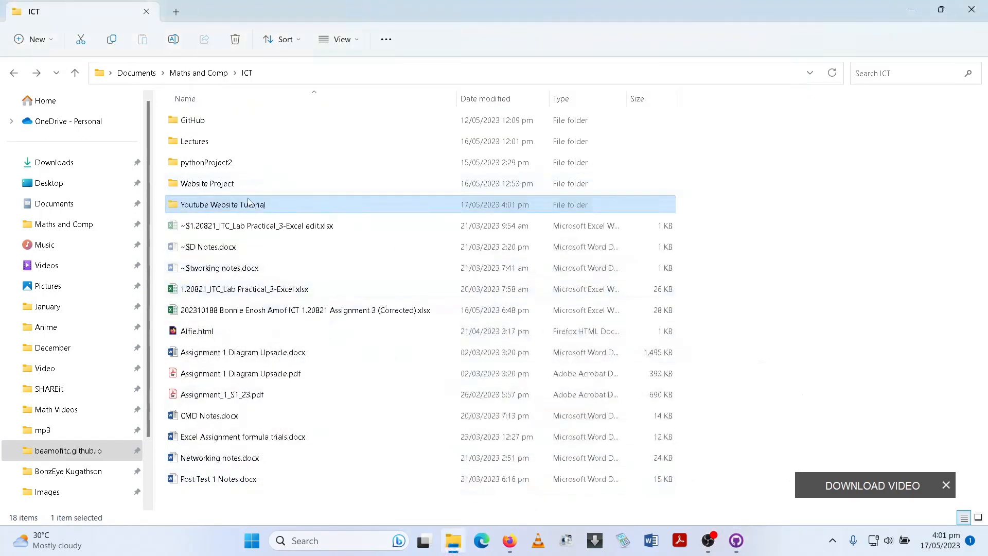
Step: Copy the Images folder, index.html and mystyles.css from GitHub\beamofitc.github.io, and preview index.html in the browser
double_click(206, 123)
double_click(206, 125)
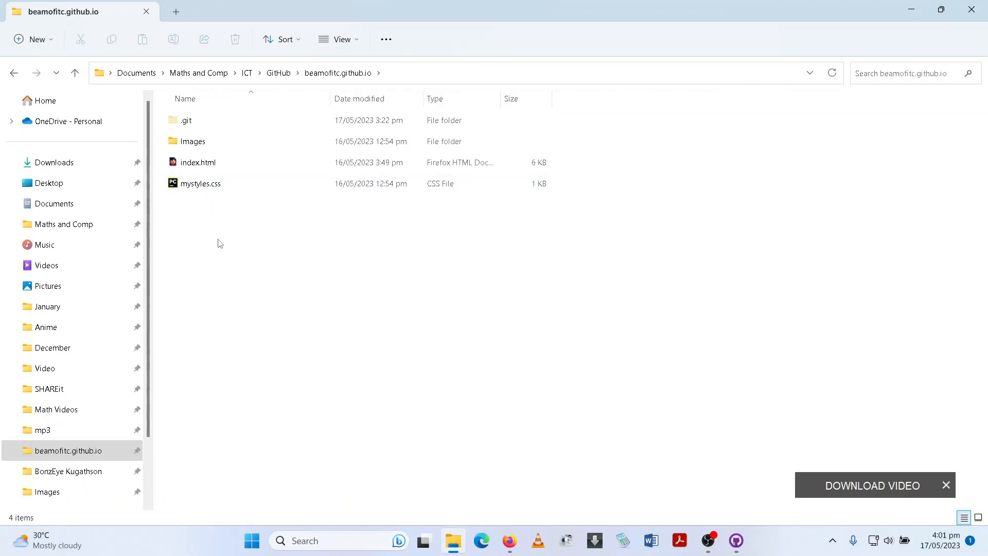
left_click_drag(220, 243, 191, 146)
right_click(194, 149)
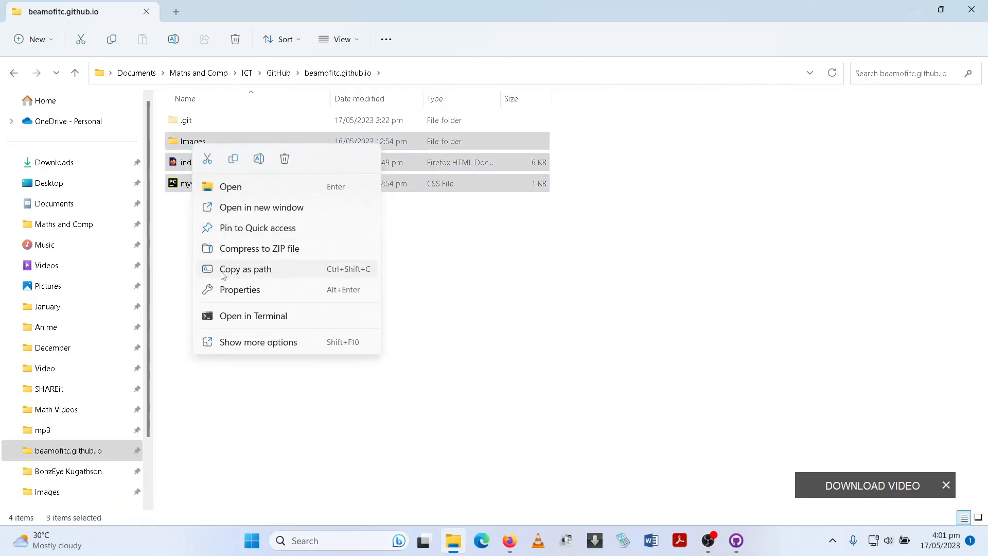
left_click(233, 158)
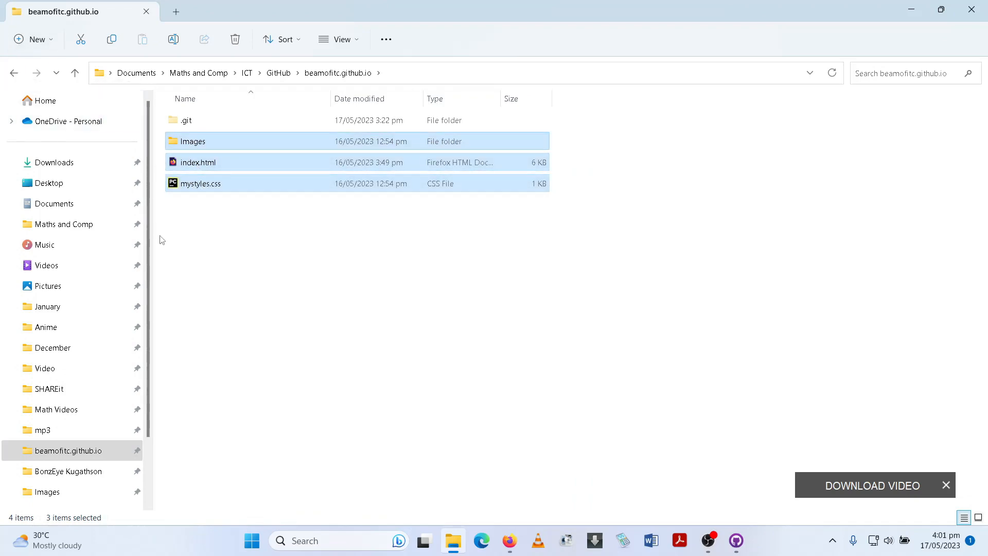
double_click(198, 162)
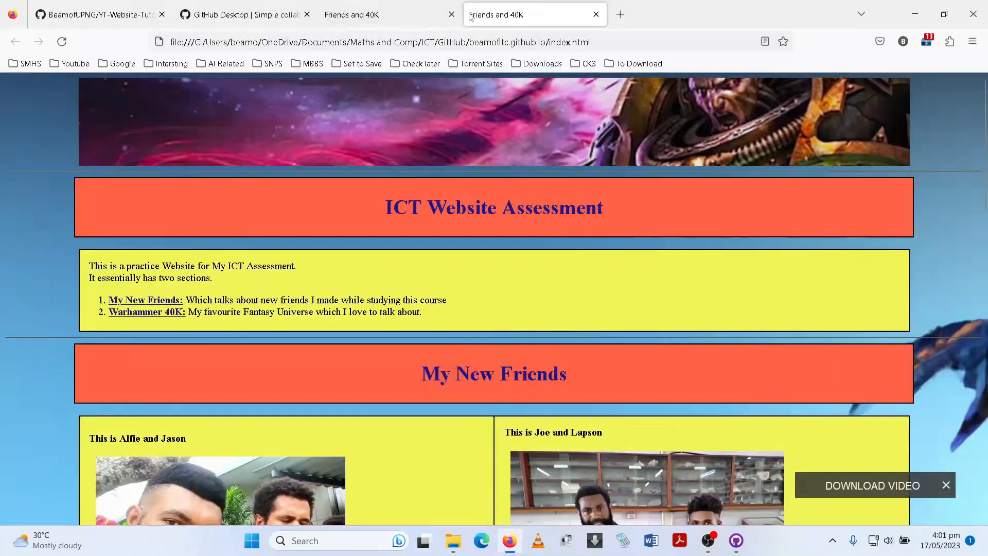
left_click(914, 14)
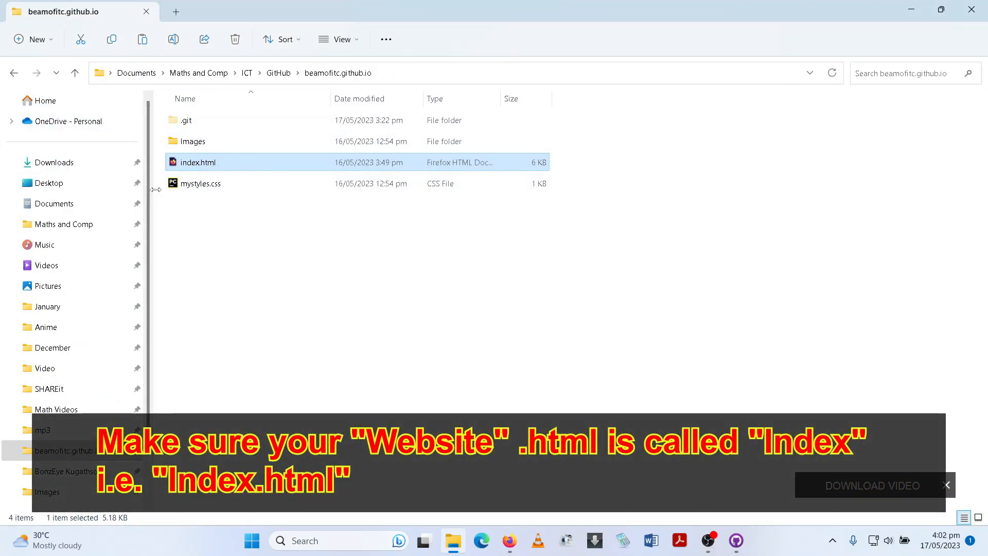
Step: Open the cloned YT-Website-Tutorial folder inside Youtube Website Tutorial and try to paste the copied website files there
left_click(13, 73)
left_click(14, 74)
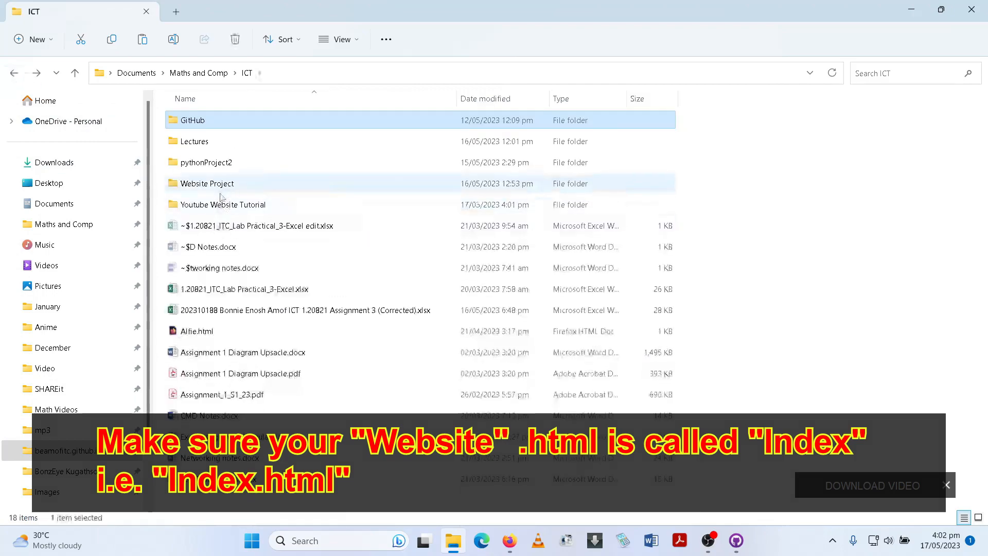
double_click(226, 204)
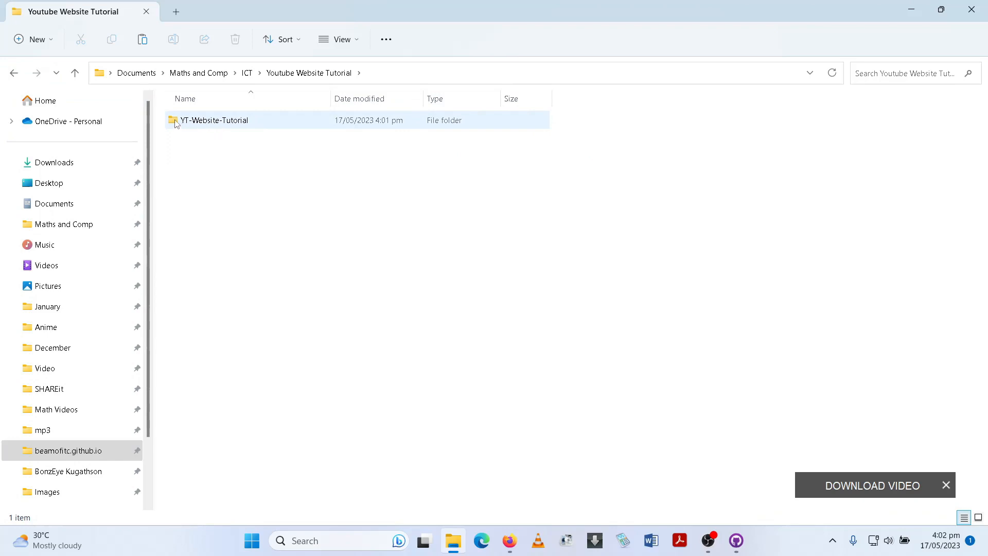
left_click(14, 72)
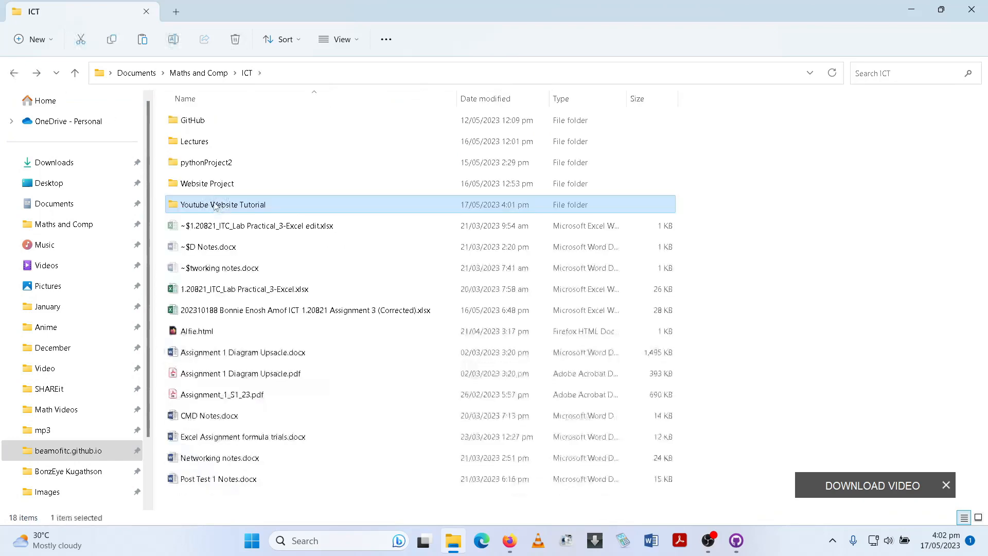
double_click(225, 206)
double_click(203, 120)
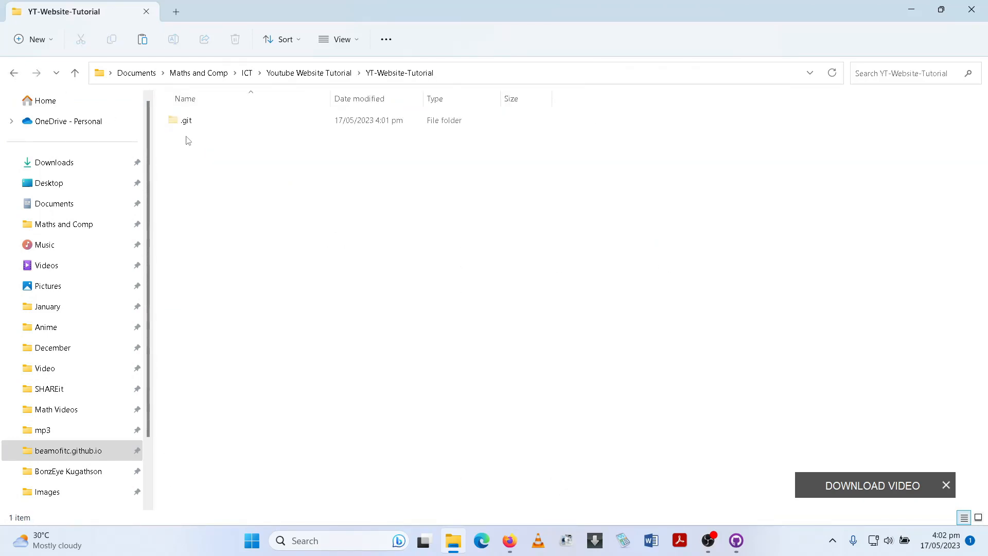
right_click(322, 222)
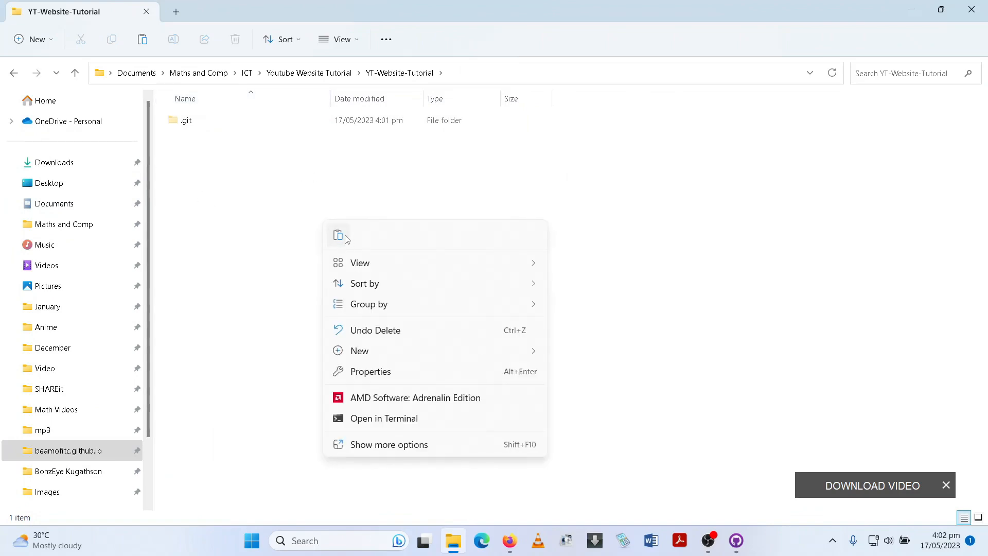
left_click(337, 235)
left_click(355, 346)
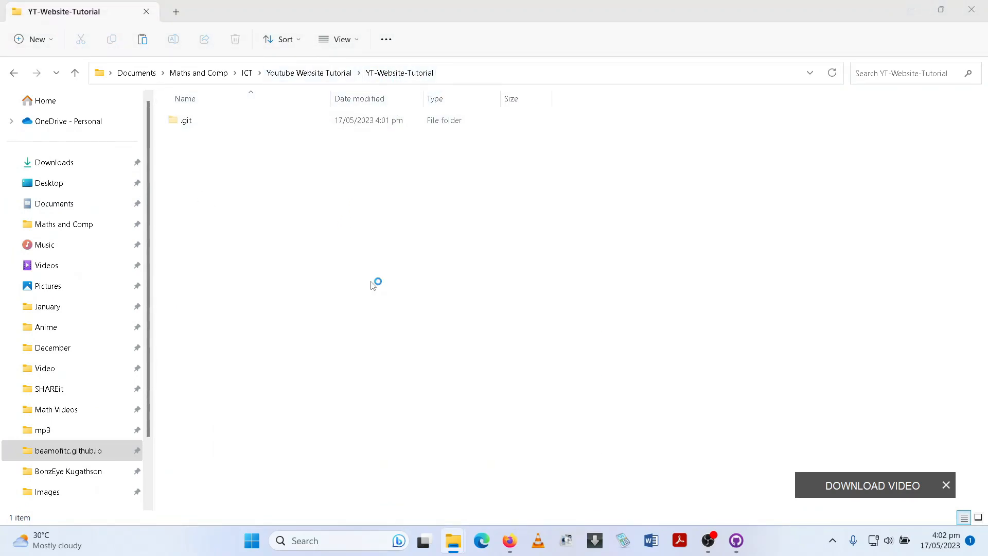
Step: View the YT-Website-Tutorial repository page in the browser to compare its name, and return to the local repository folder
left_click(910, 12)
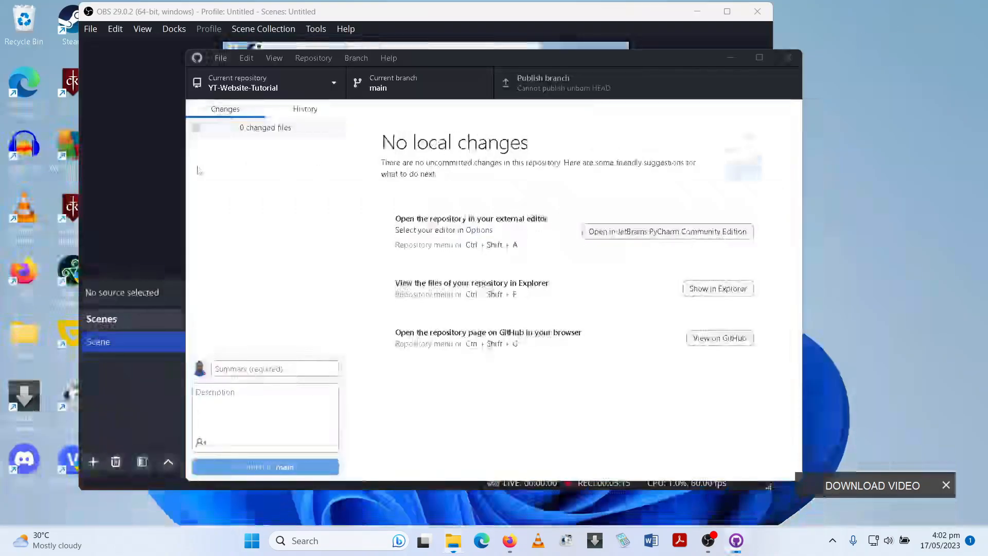
left_click(509, 540)
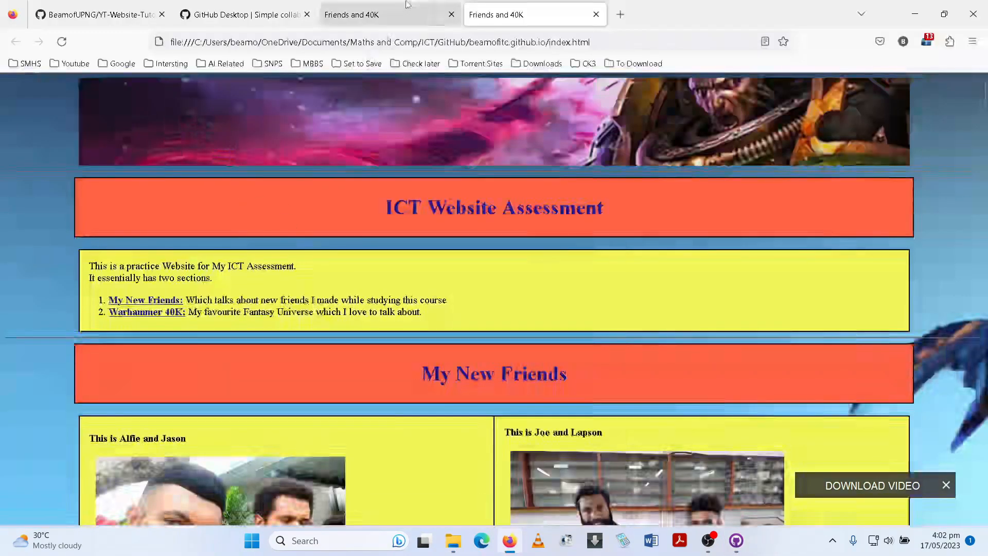
left_click(246, 14)
left_click(98, 15)
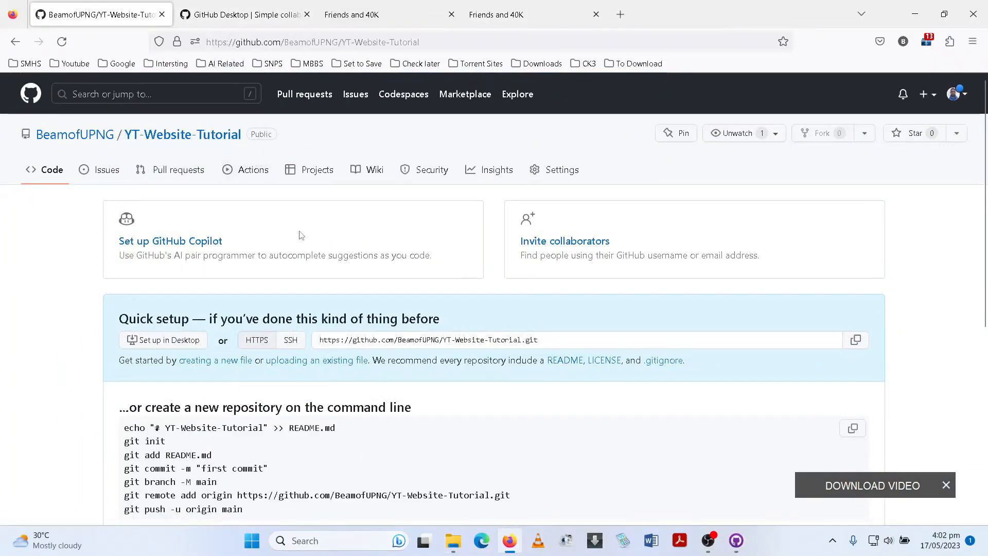
left_click(453, 540)
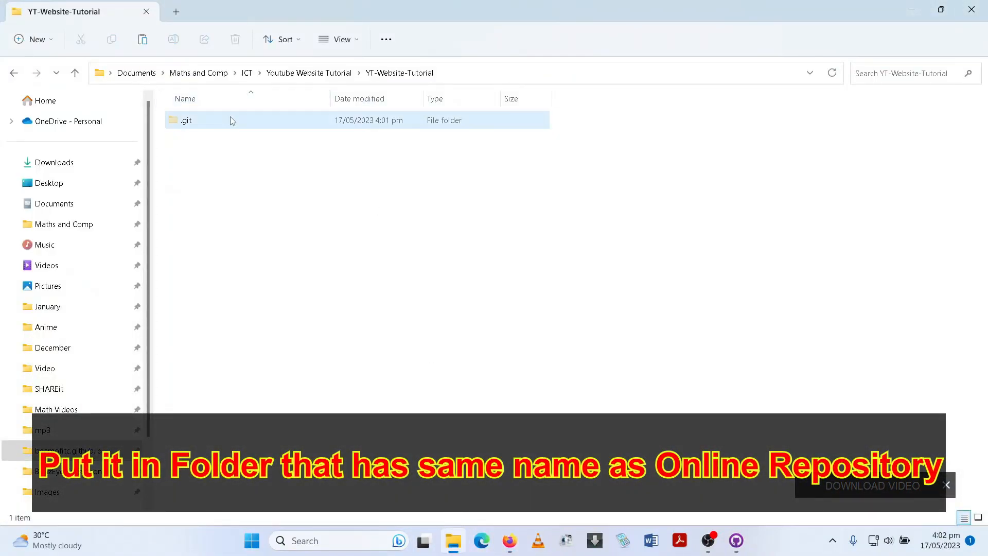
Step: Paste the copied Images folder, index.html and mystyles.css into the local YT-Website-Tutorial folder, and return to its parent folder
left_click(13, 72)
double_click(188, 121)
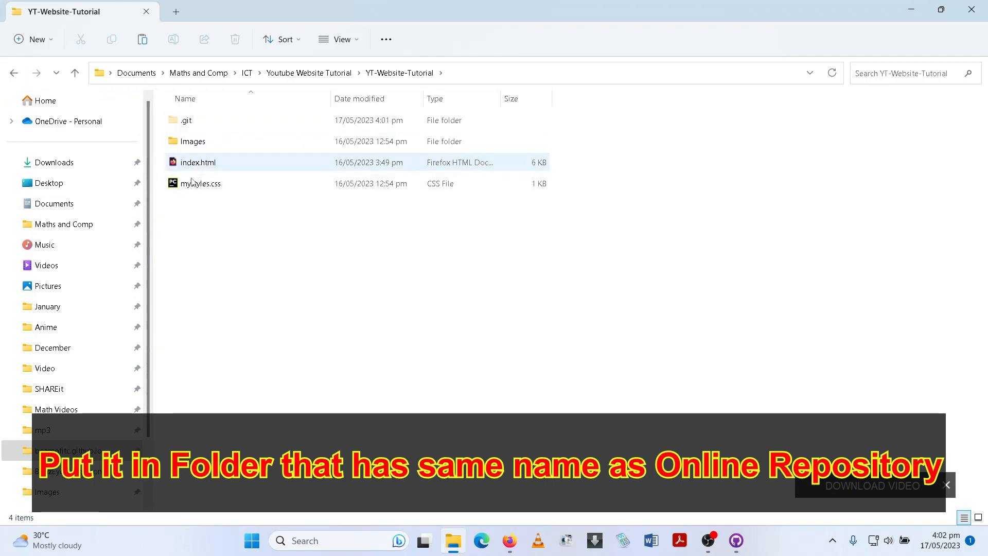
left_click(14, 73)
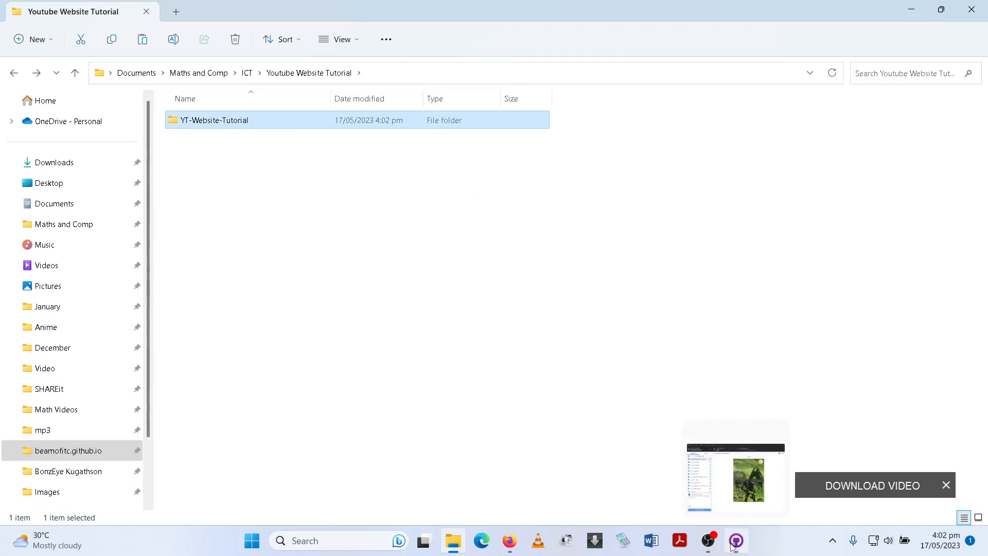
Step: In GitHub Desktop, review the added website files, commit them to main with the summary "First Time", and publish the branch
left_click(736, 540)
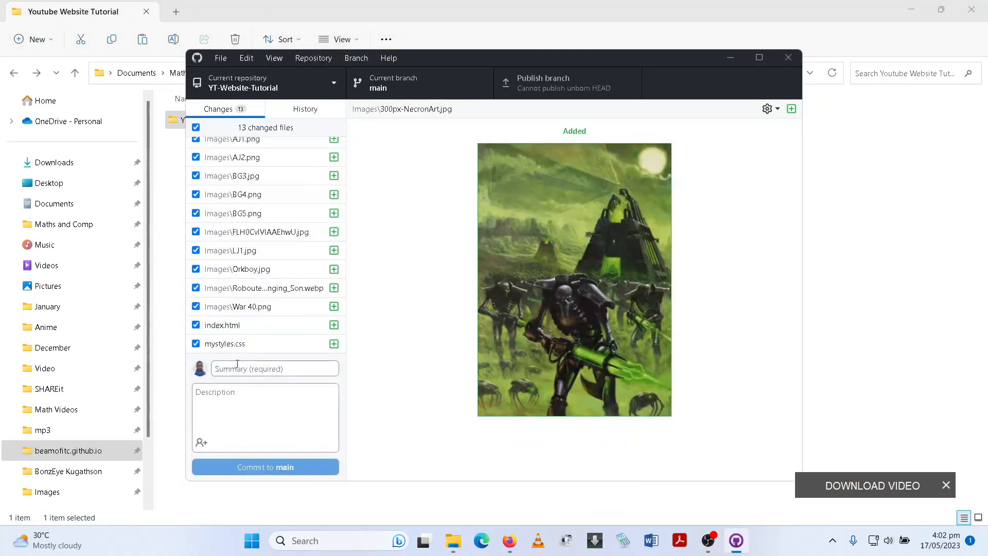
scroll(238, 260, "down", 1)
scroll(271, 329, "up", 1)
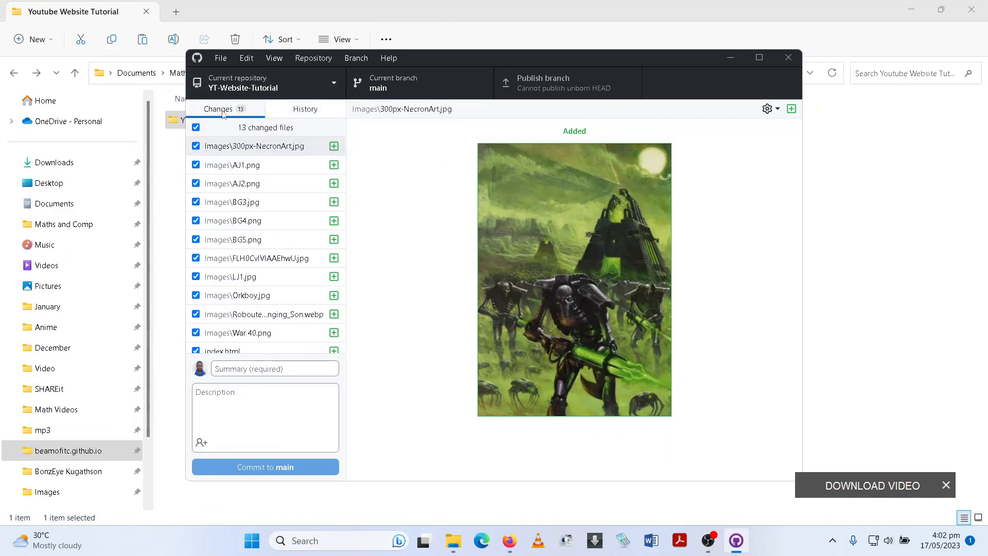
scroll(240, 324, "down", 1)
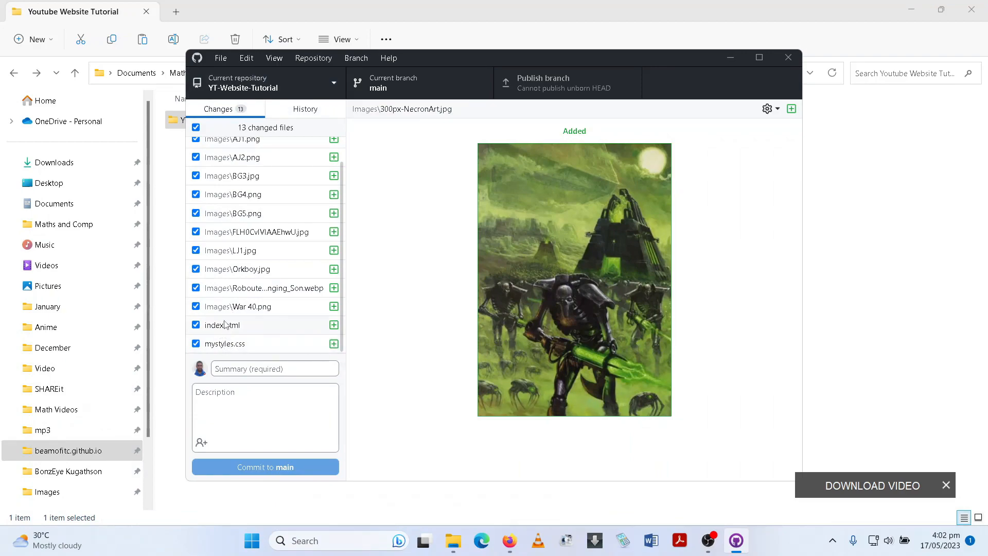
scroll(237, 263, "up", 1)
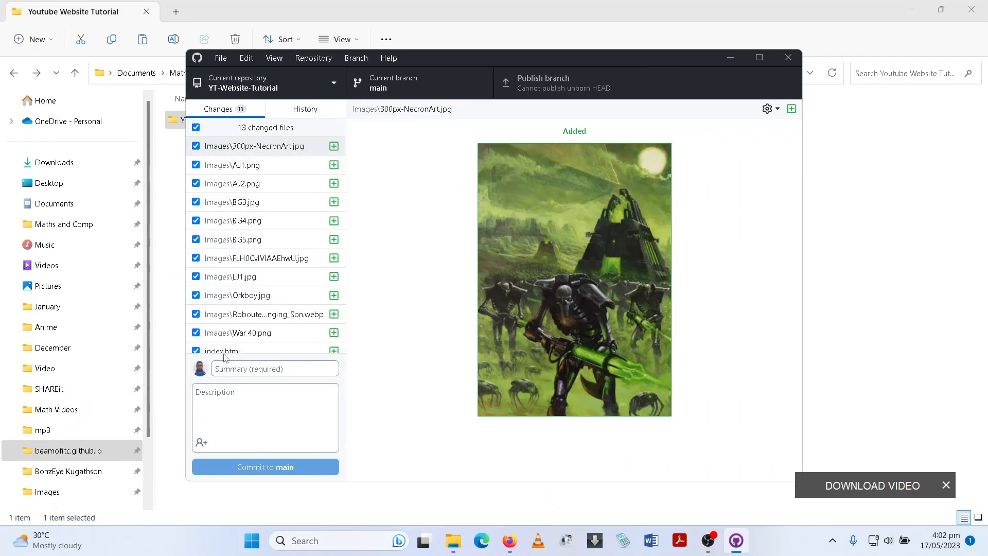
scroll(244, 294, "down", 1)
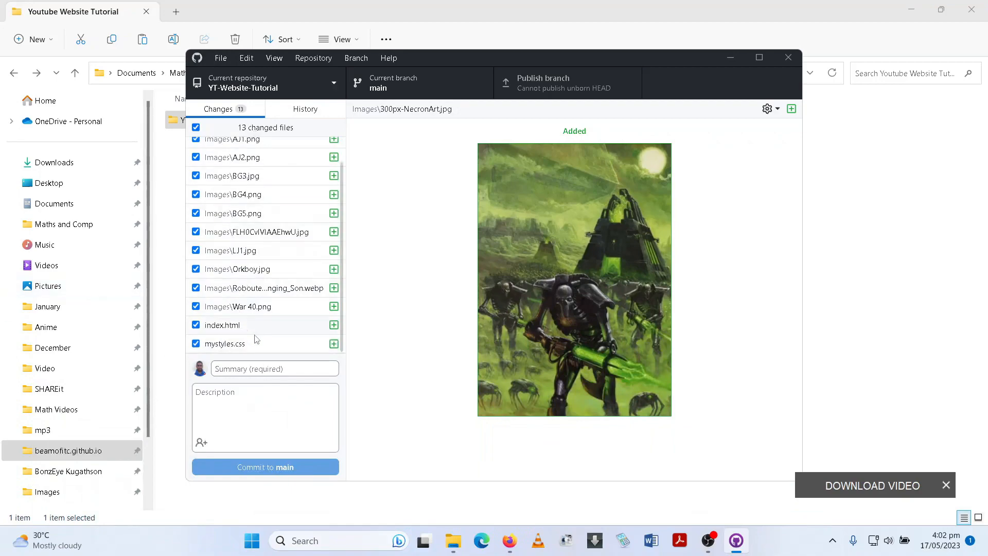
left_click(234, 366)
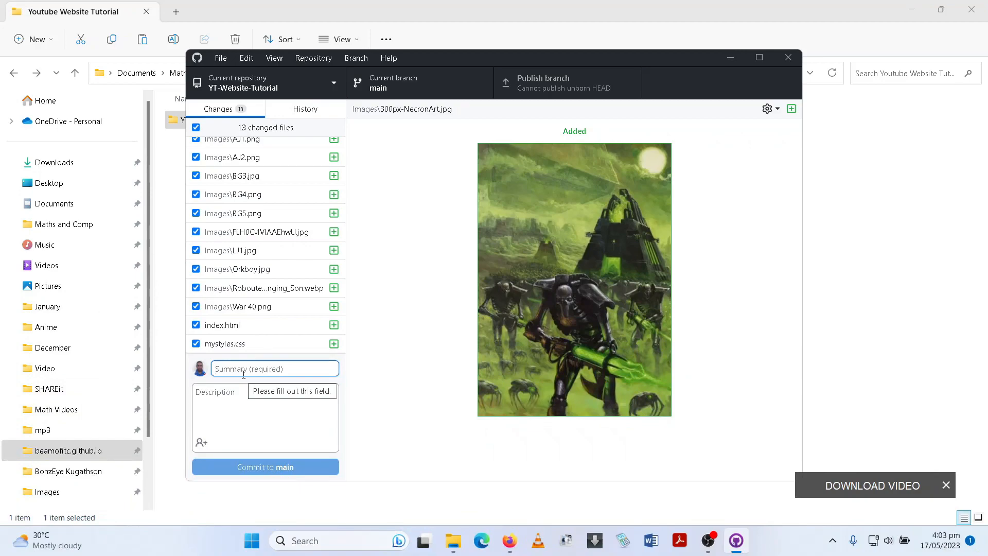
type("First Time")
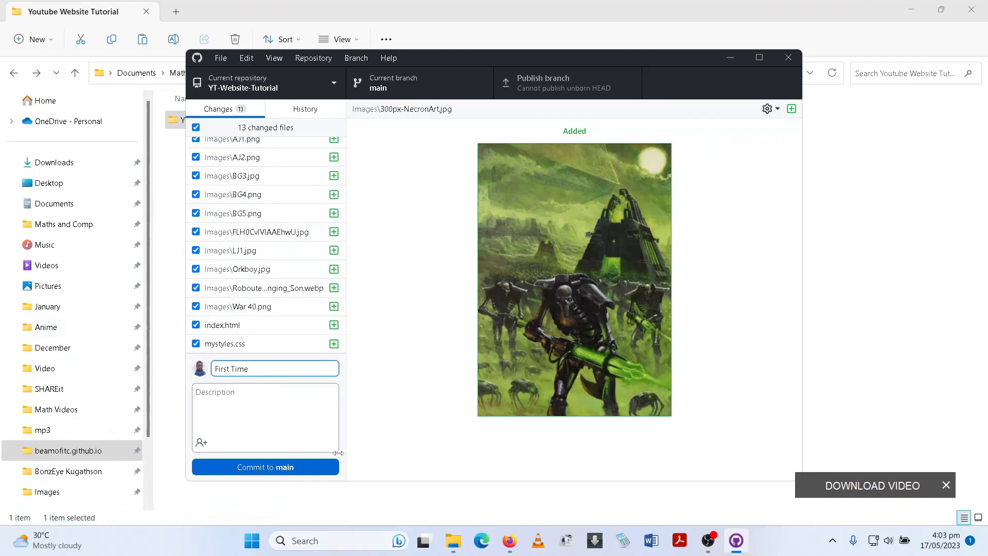
left_click(282, 467)
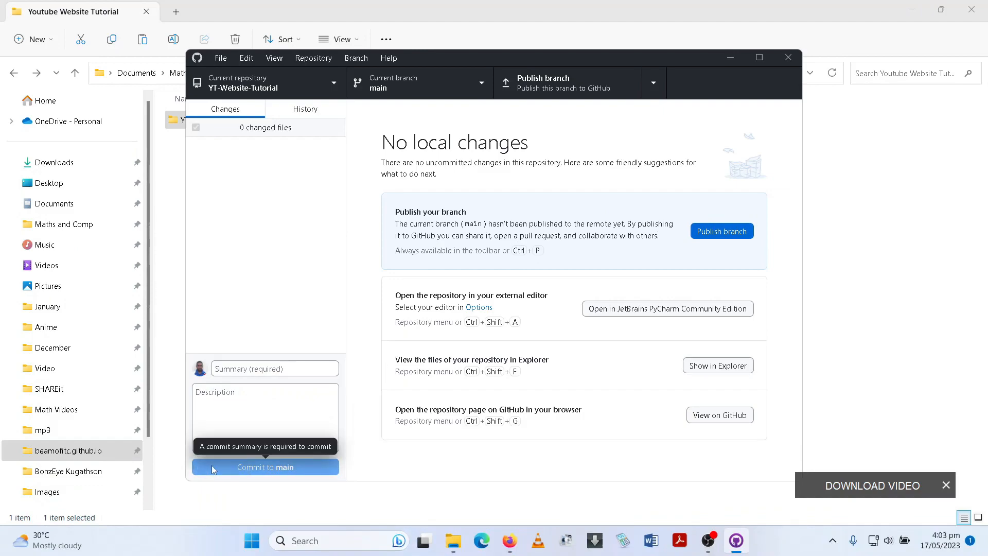
left_click(718, 233)
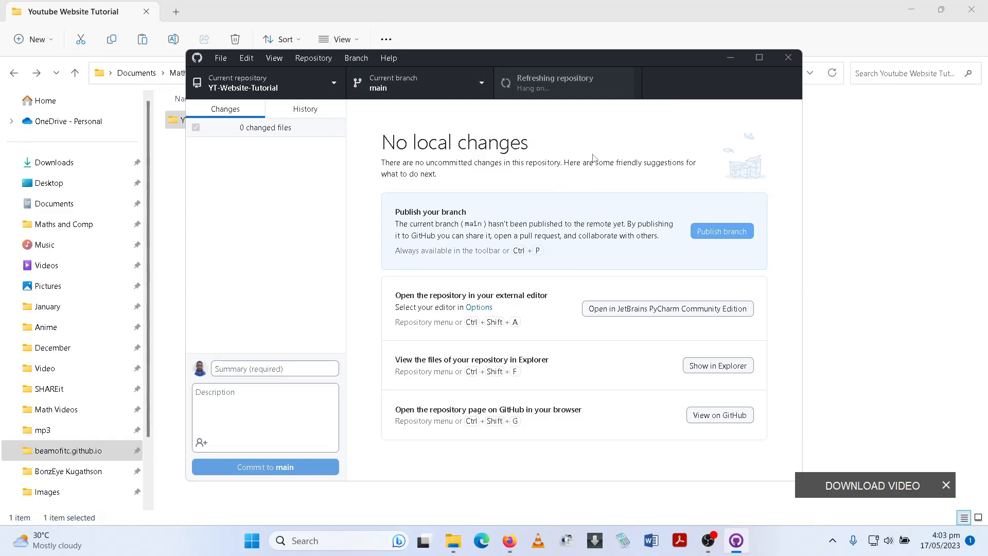
Step: Switch to the browser and reload the YT-Website-Tutorial repository's code page to check for the published files
left_click(509, 540)
scroll(583, 306, "down", 3)
scroll(395, 379, "up", 4)
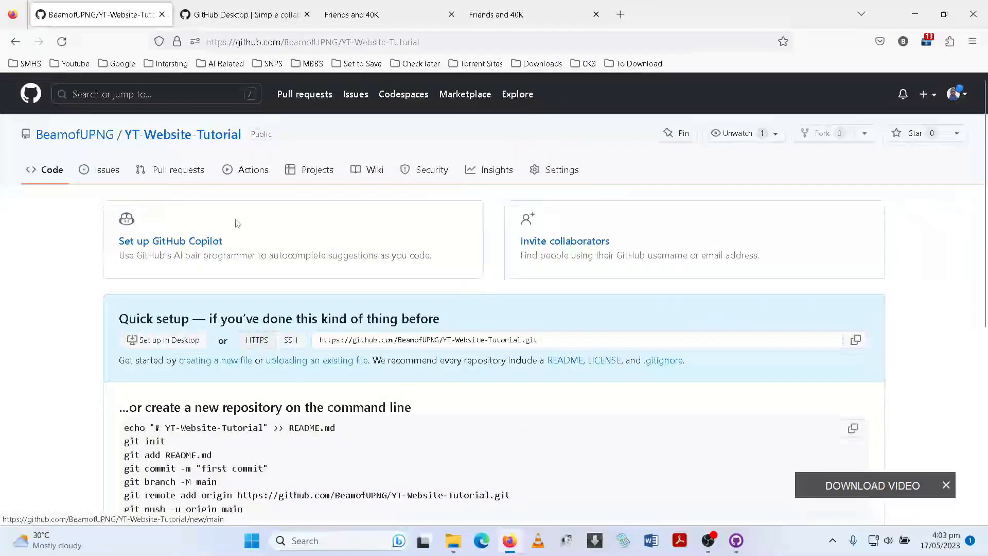
left_click(54, 175)
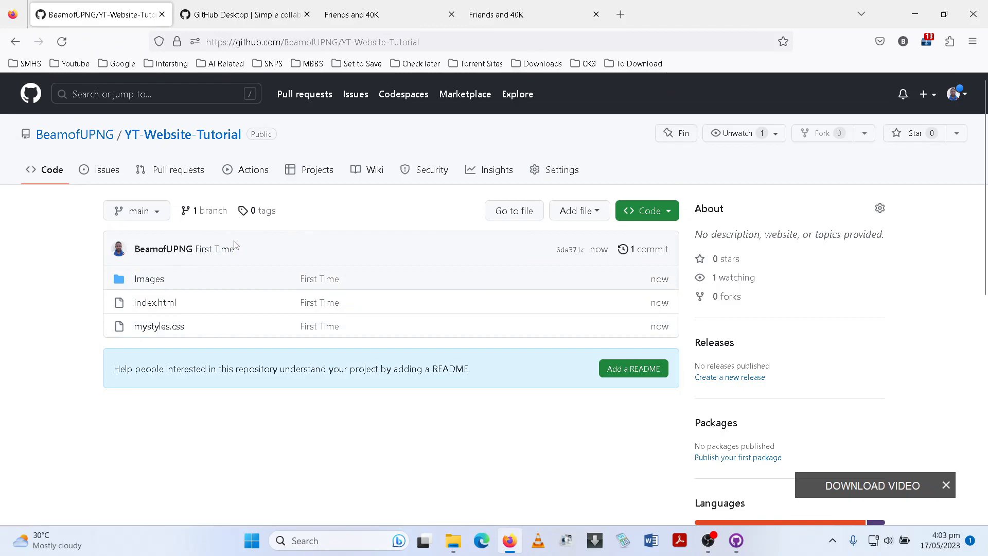
Step: Read through the uploaded index.html code on GitHub, and return to the repository's file list
left_click(163, 304)
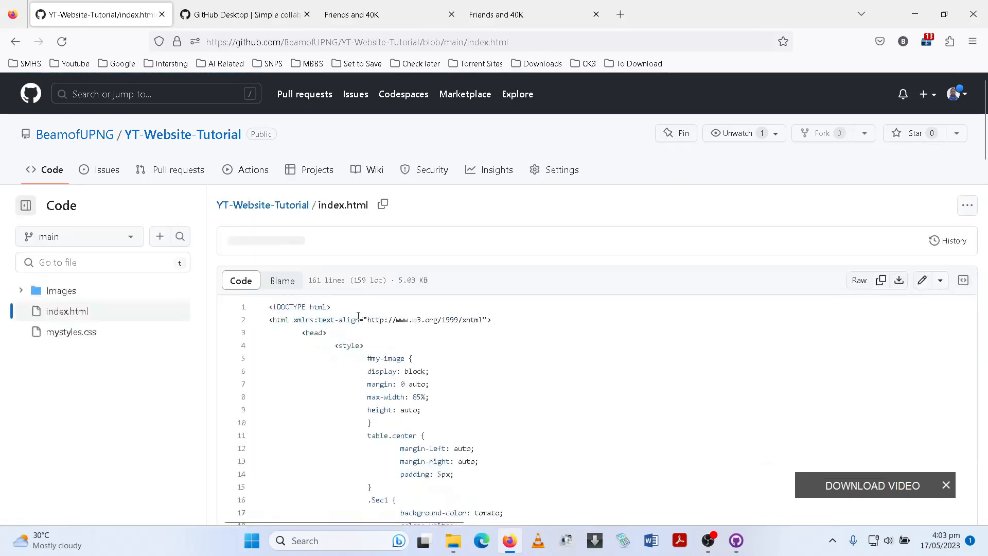
scroll(358, 316, "down", 10)
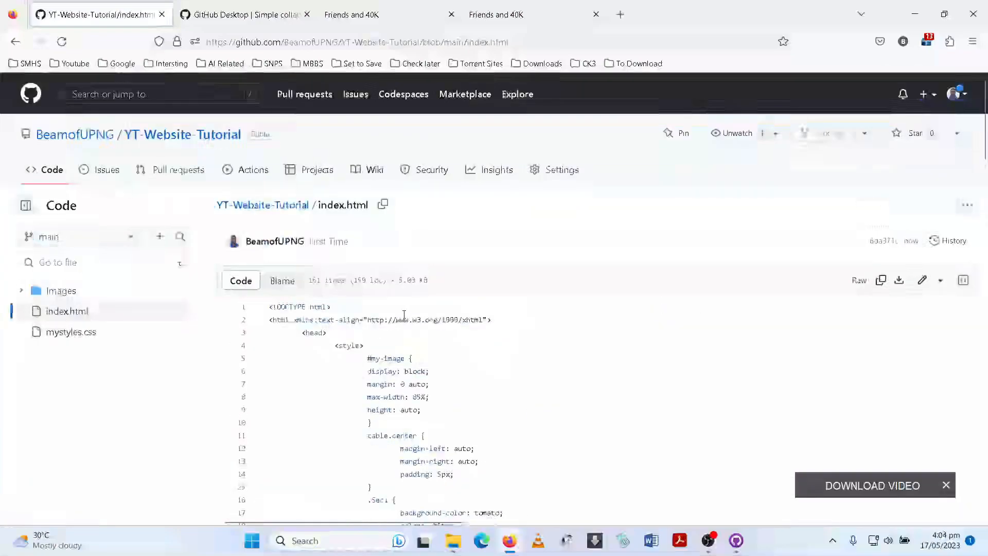
scroll(541, 415, "down", 15)
scroll(500, 409, "up", 15)
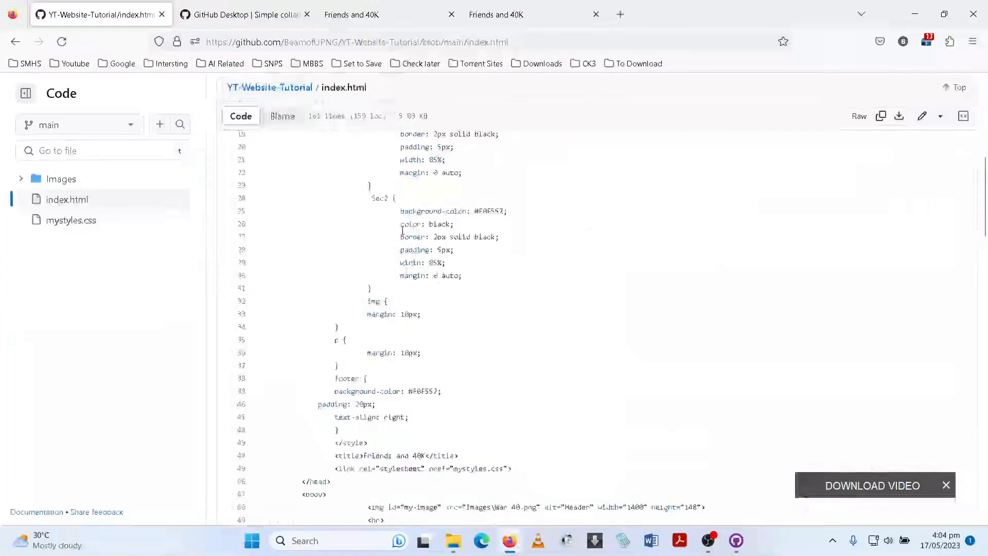
mouse_move(342, 251)
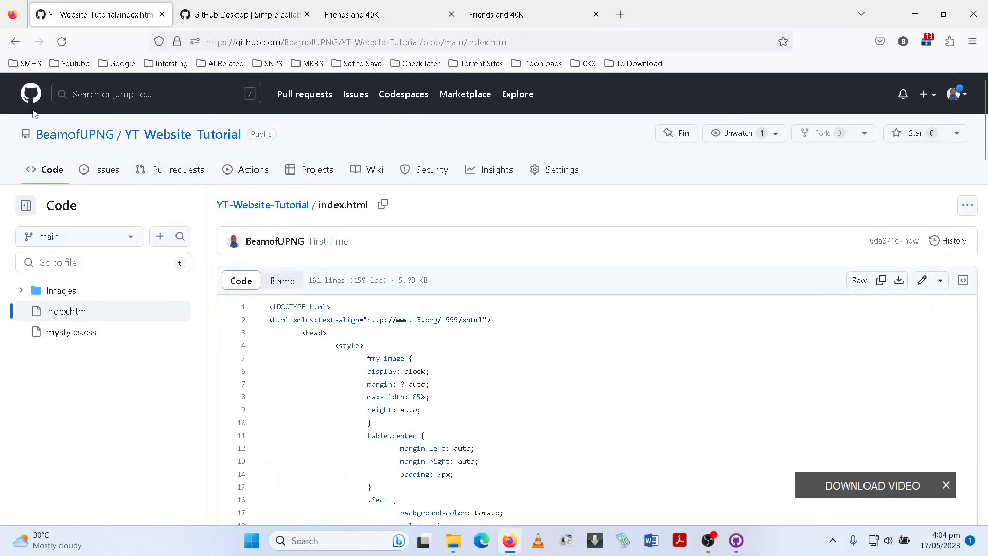
left_click(39, 171)
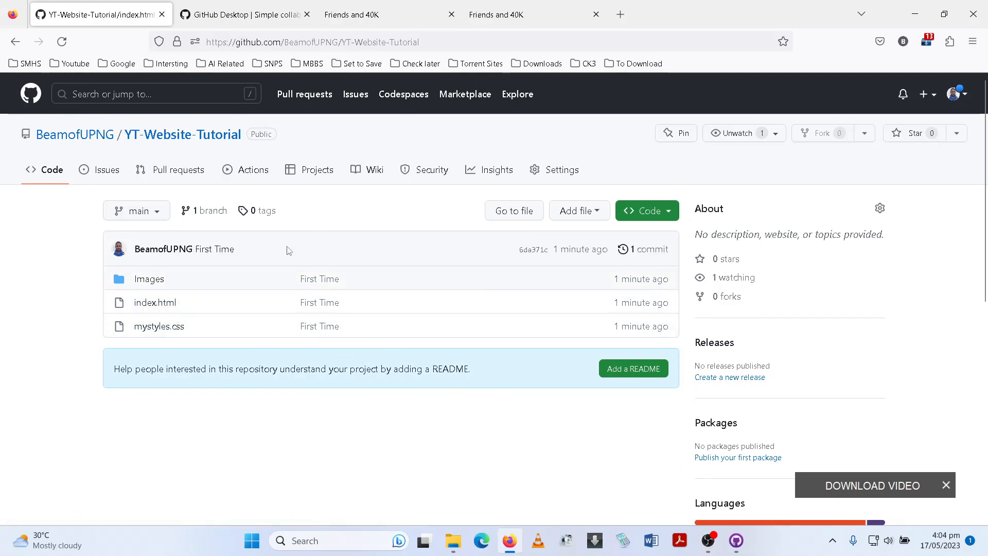
Step: Open the GitHub Pages settings of the YT-Website-Tutorial repository and examine the build and deployment options
left_click(559, 176)
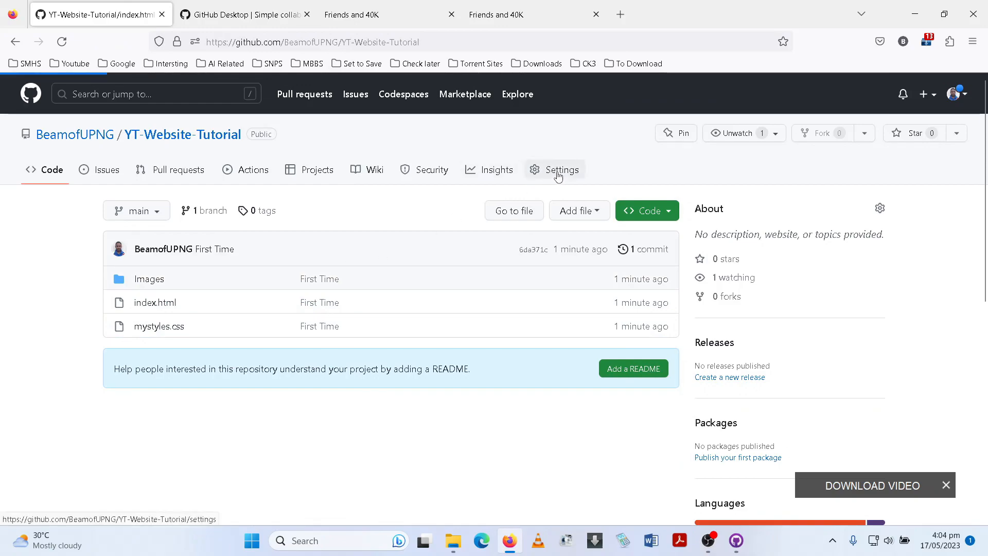
scroll(278, 260, "down", 3)
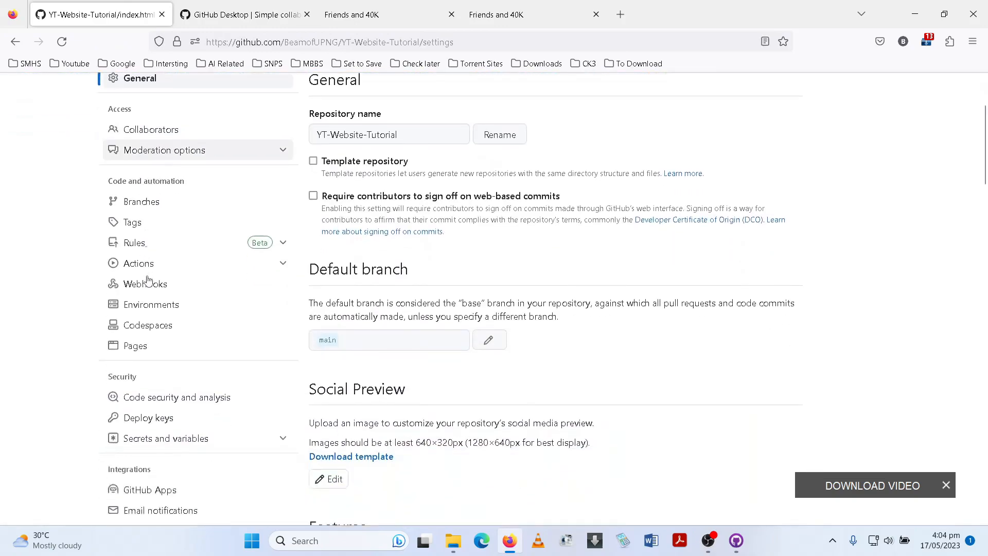
left_click(163, 342)
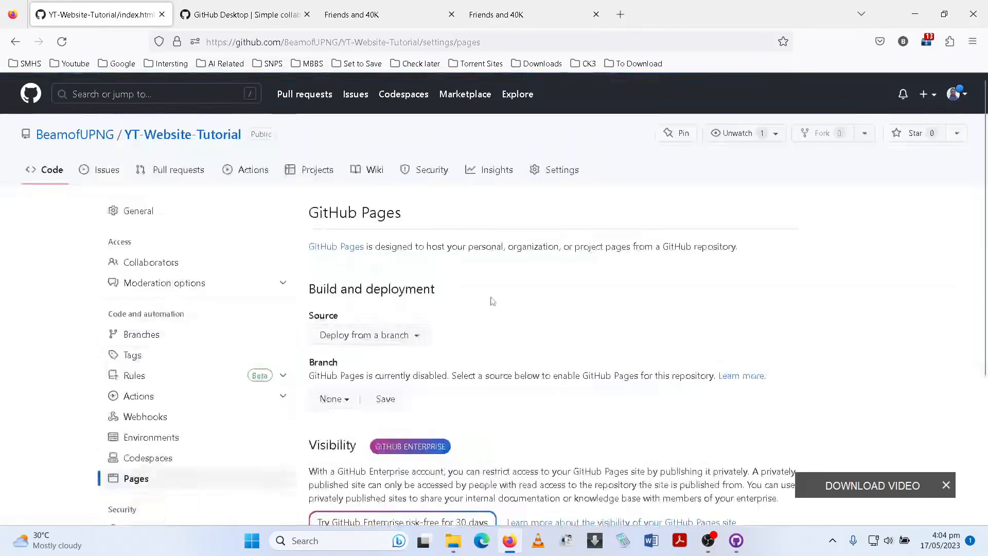
scroll(492, 301, "down", 2)
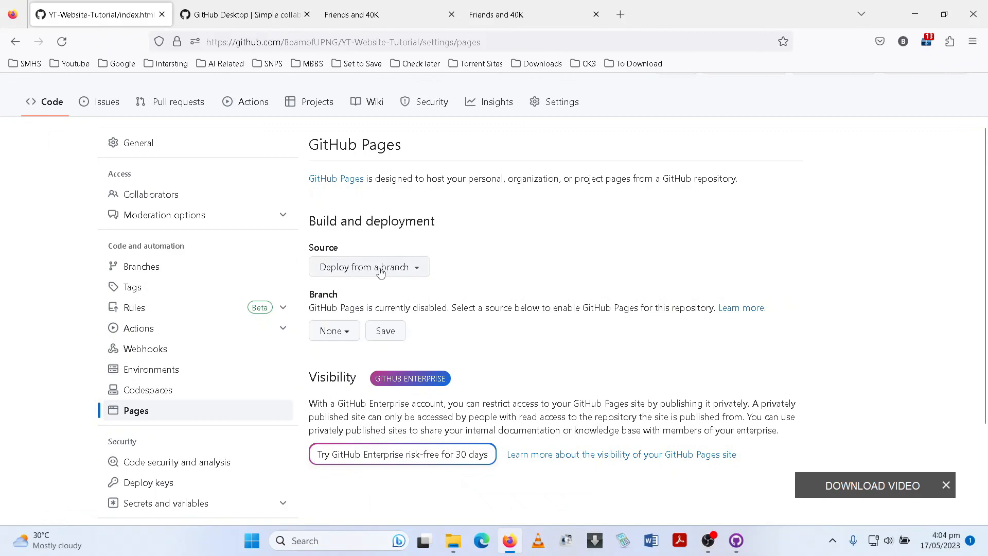
scroll(385, 275, "up", 1)
scroll(385, 275, "up", 1)
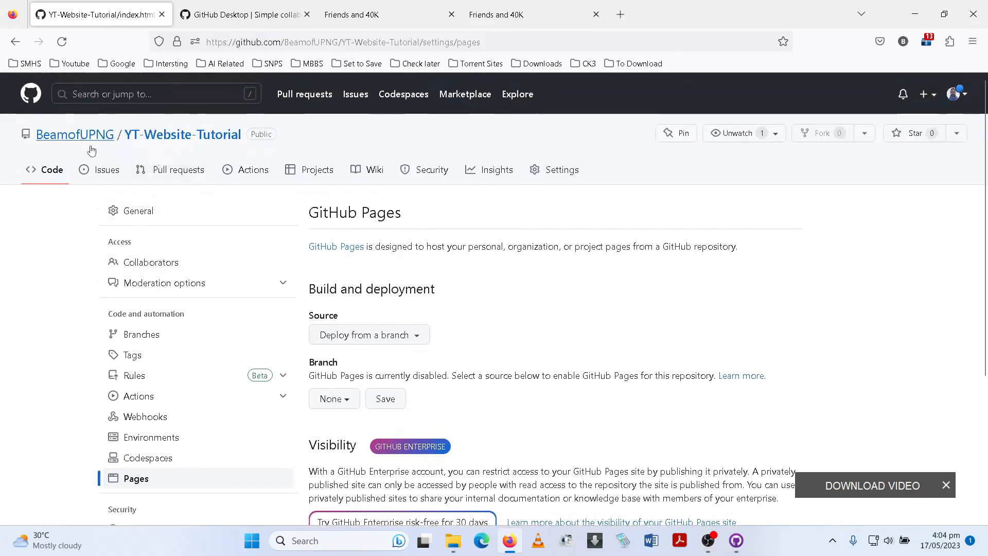
Step: Set the GitHub Pages source to the main branch with the / (root) folder, and save it
scroll(355, 313, "down", 1)
left_click(340, 334)
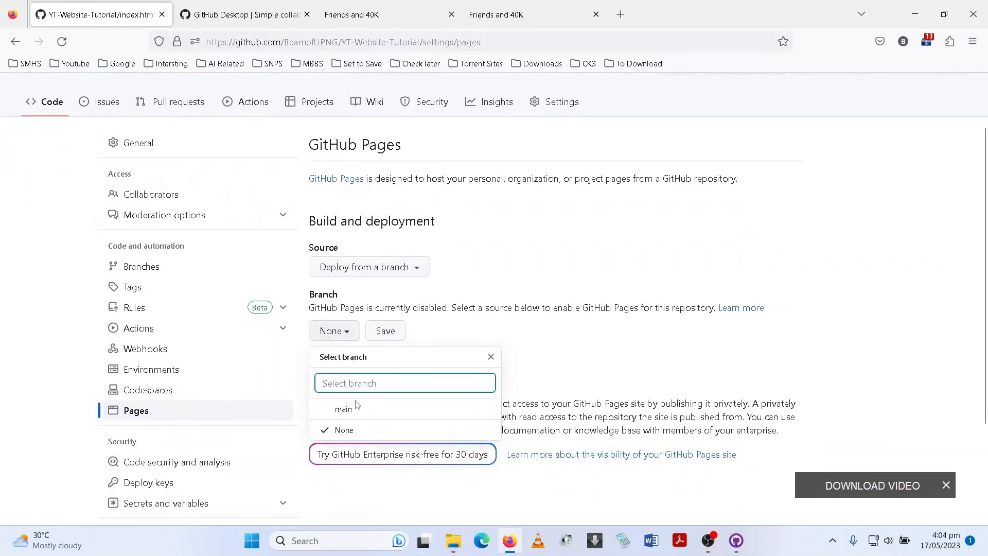
left_click(343, 409)
scroll(360, 330, "up", 2)
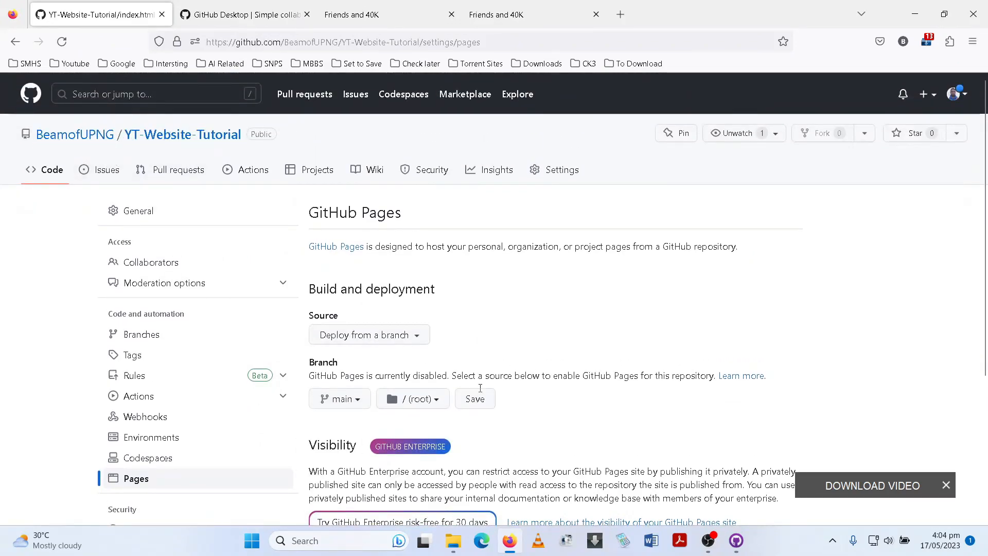
left_click(425, 405)
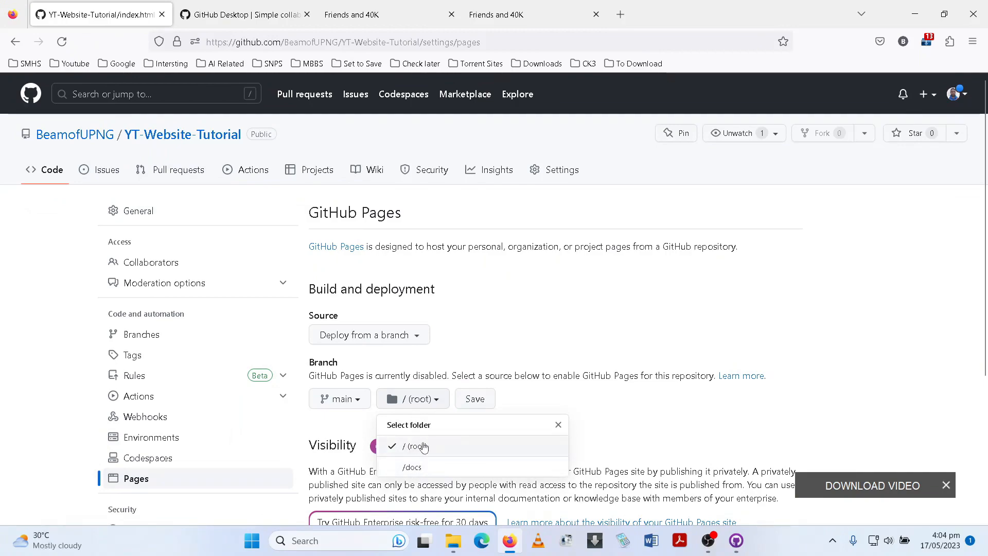
left_click(519, 335)
left_click(481, 400)
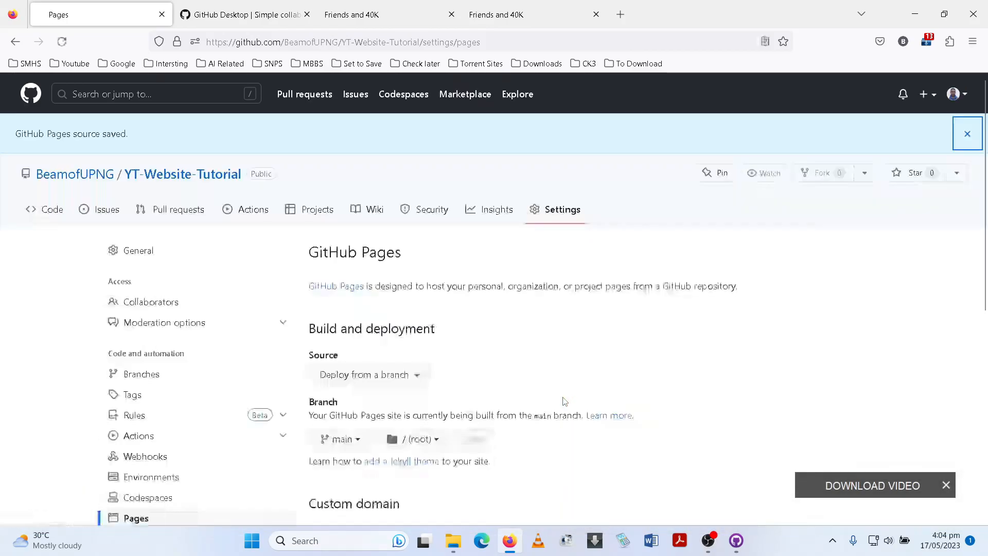
Step: Open the repository's workflow runs to check the Pages deployment, and close both Friends and 40K browser tabs
scroll(435, 171, "down", 3)
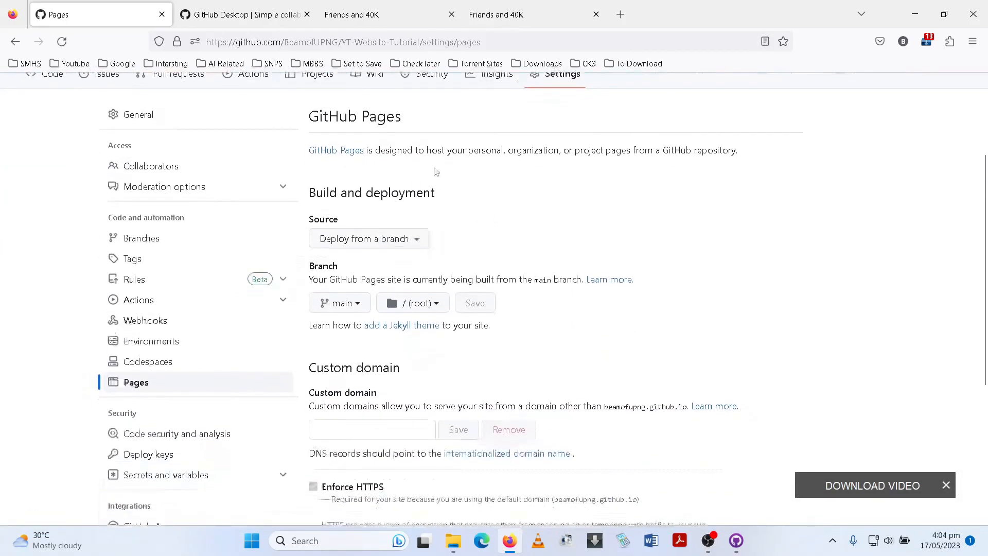
scroll(577, 220, "up", 2)
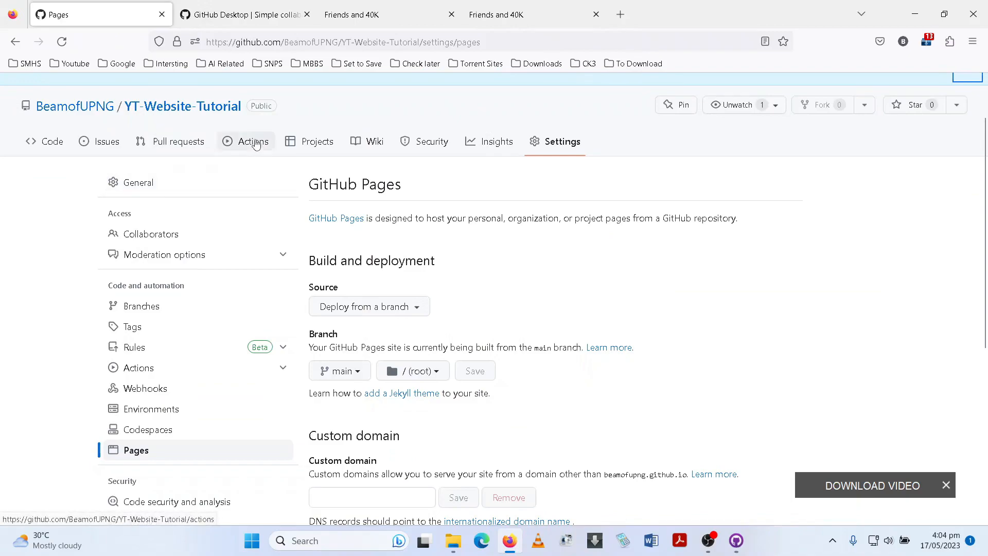
left_click(254, 142)
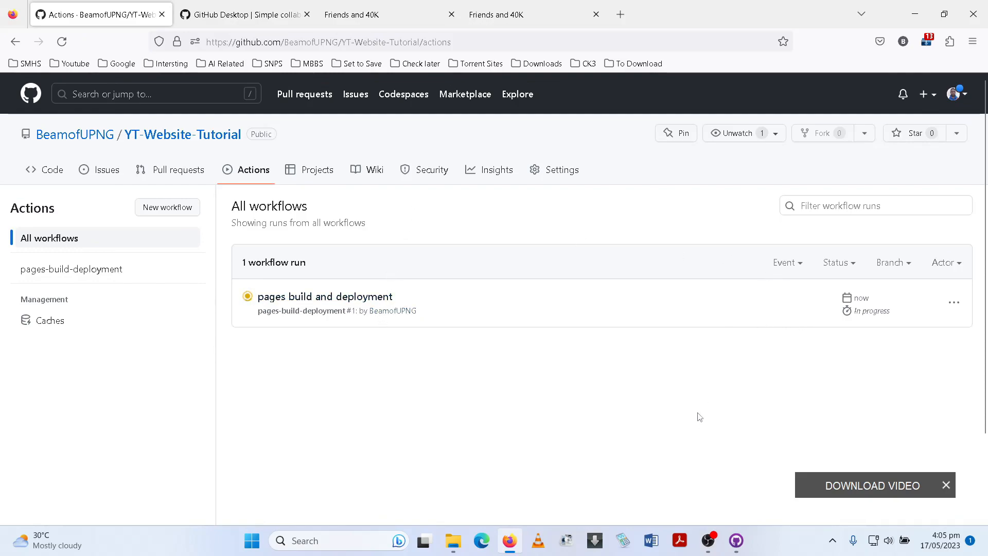
left_click(453, 15)
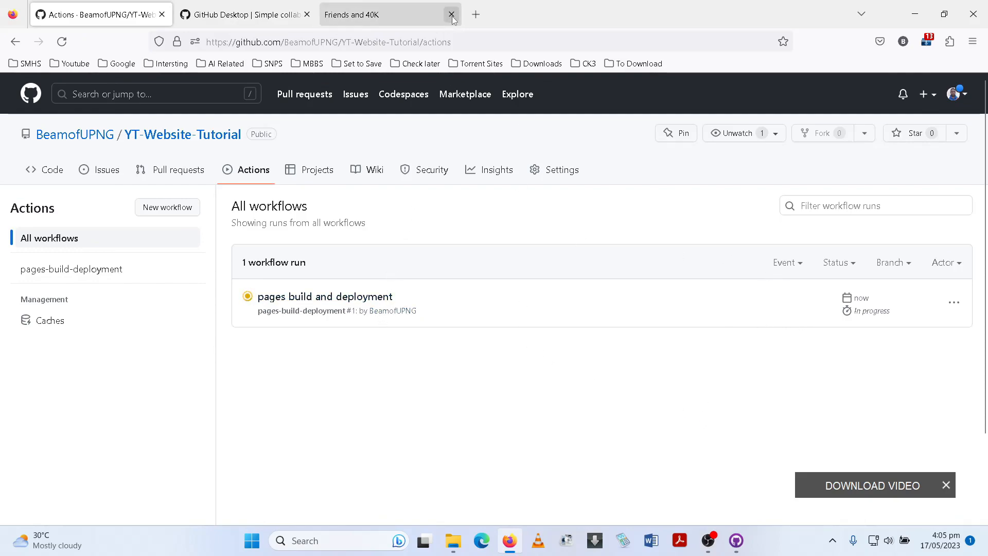
left_click(453, 16)
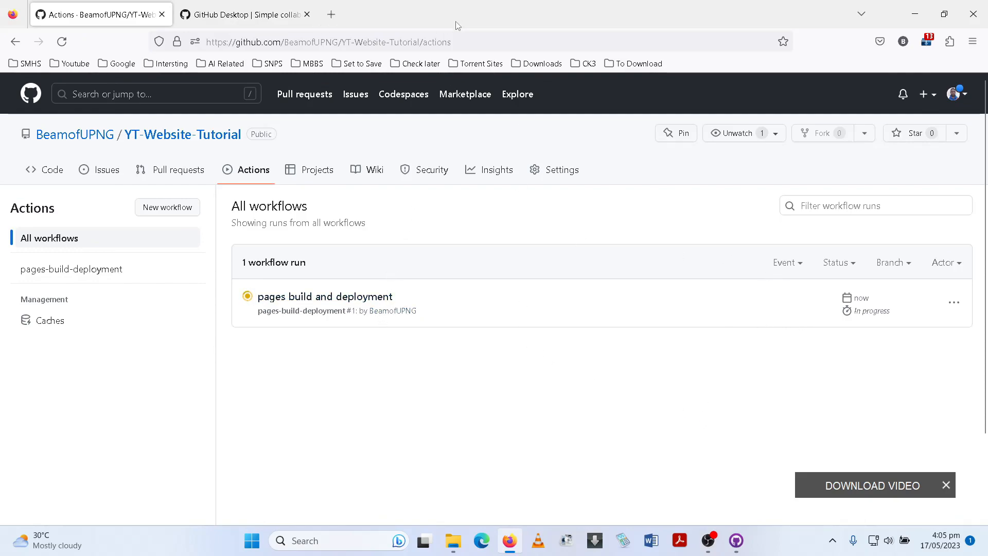
Step: Glance at the ICT folder in File Explorer, and return to the browser to open the pages build and deployment run
left_click(453, 540)
left_click(247, 74)
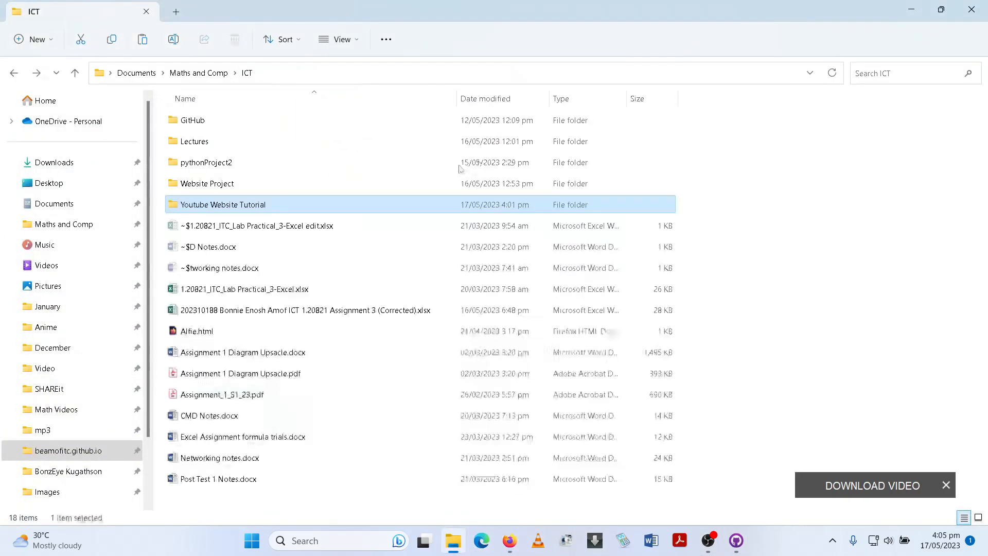
key("alt+Tab")
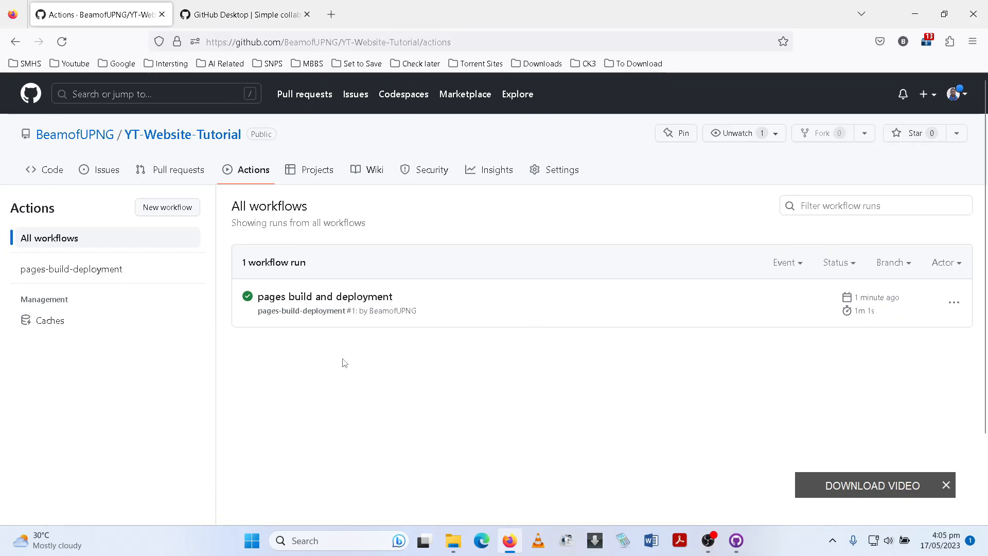
left_click(326, 305)
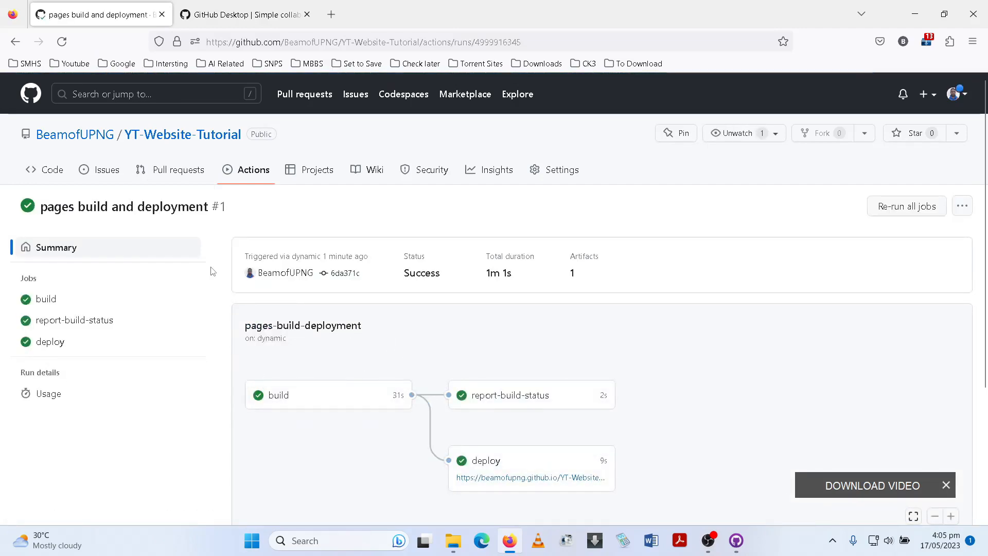
Step: Reopen the pages build and deployment run, open the deployed website from its deploy job, and look through the page
left_click(16, 41)
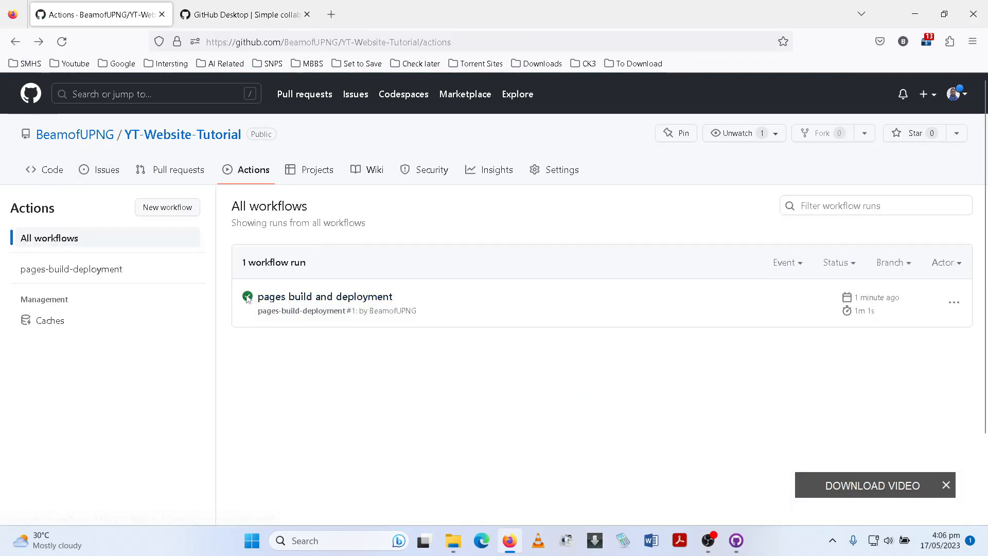
left_click(291, 304)
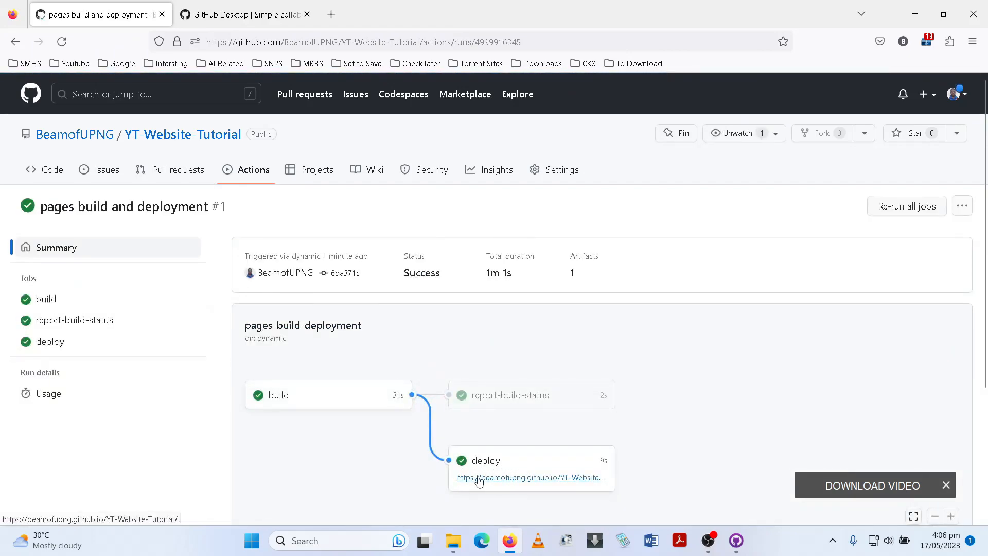
left_click(528, 480)
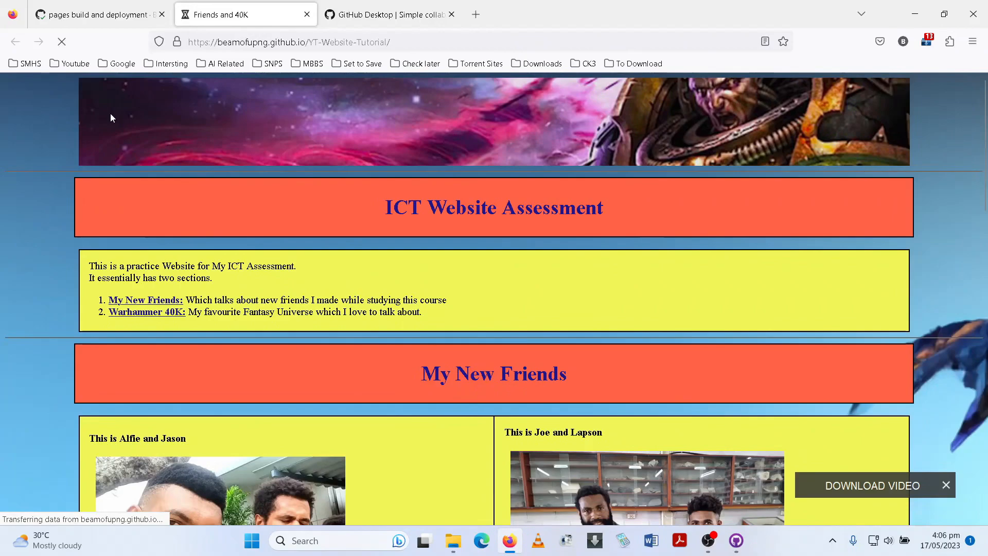
scroll(626, 307, "down", 15)
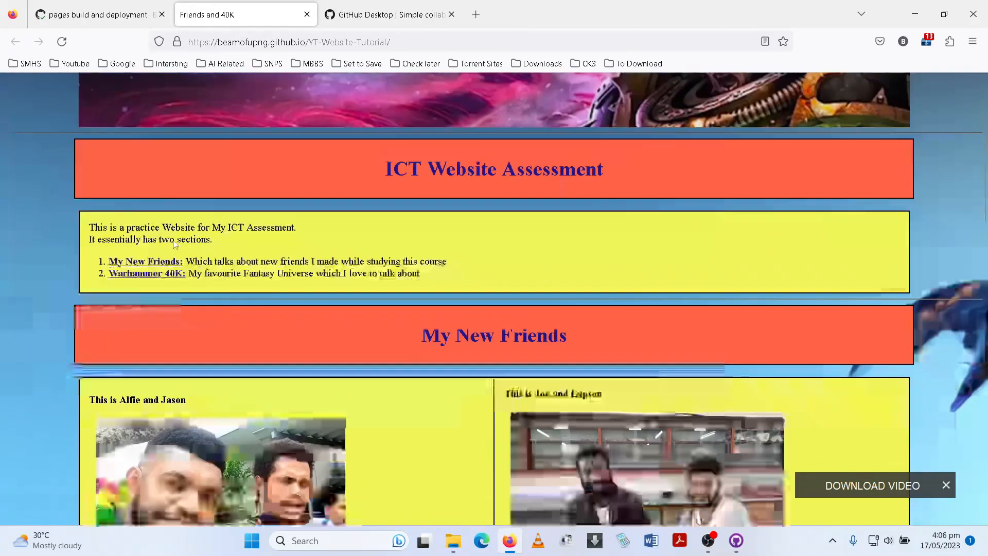
scroll(493, 296, "up", 10)
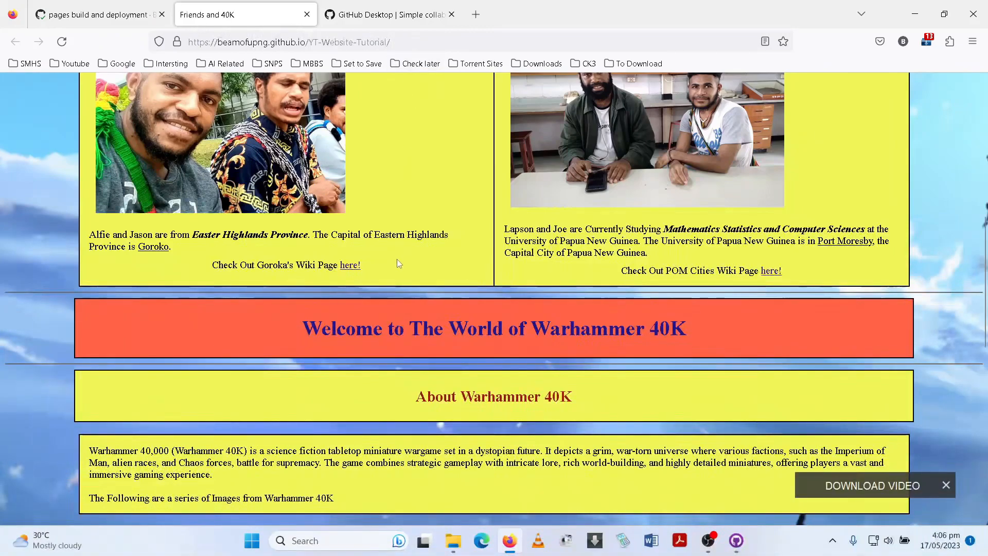
scroll(222, 310, "up", 7)
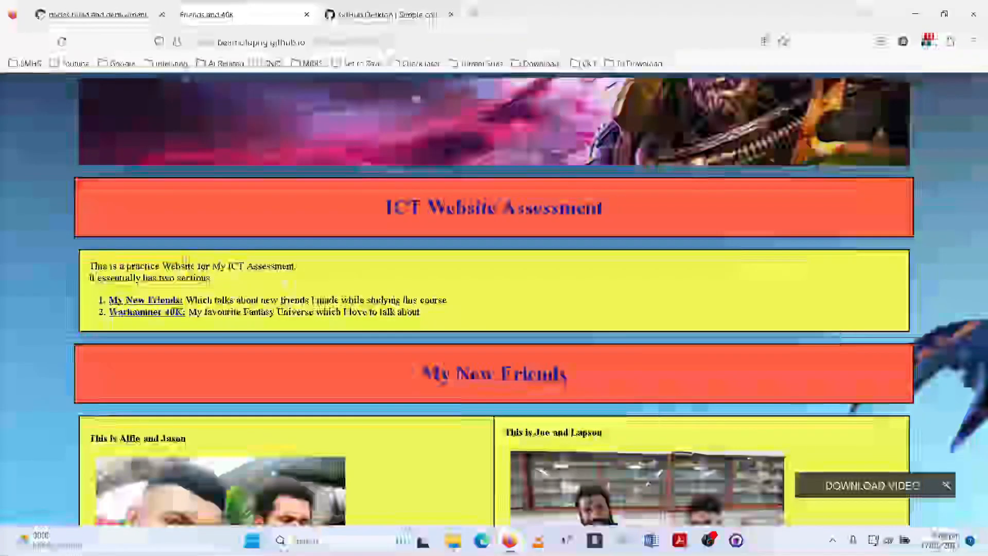
Step: Copy the deployed website's link from the deploy job, and select the site's address in the Friends and 40K tab
left_click(105, 19)
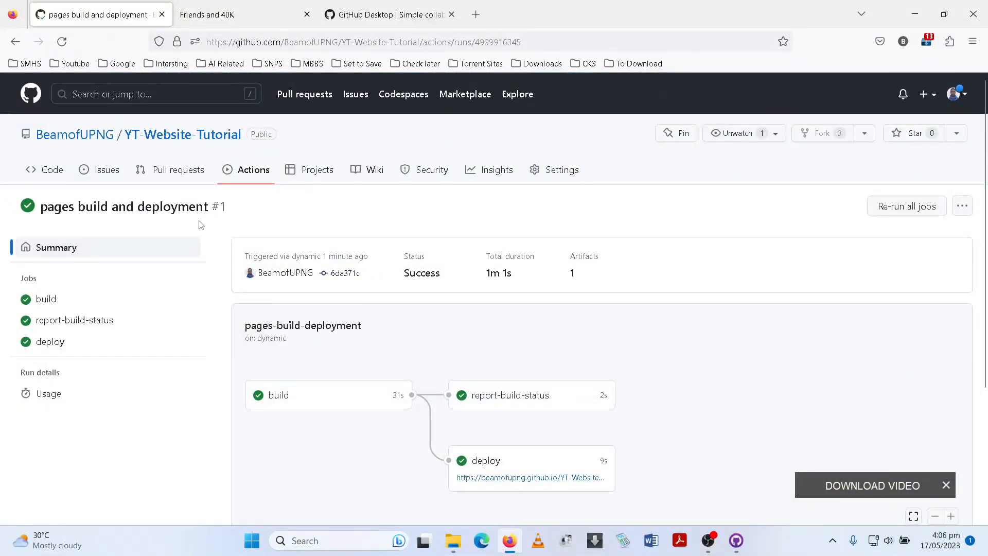
right_click(528, 479)
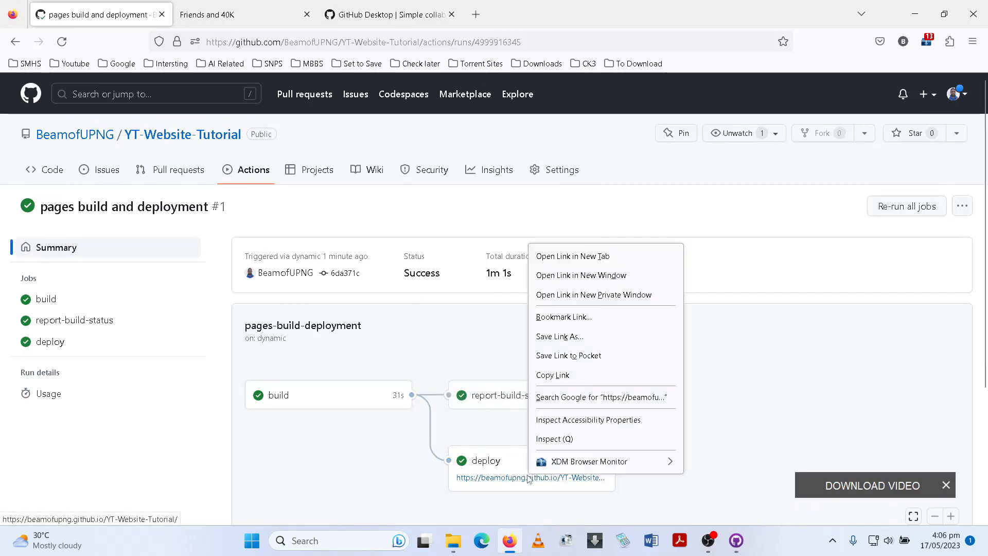
left_click(558, 374)
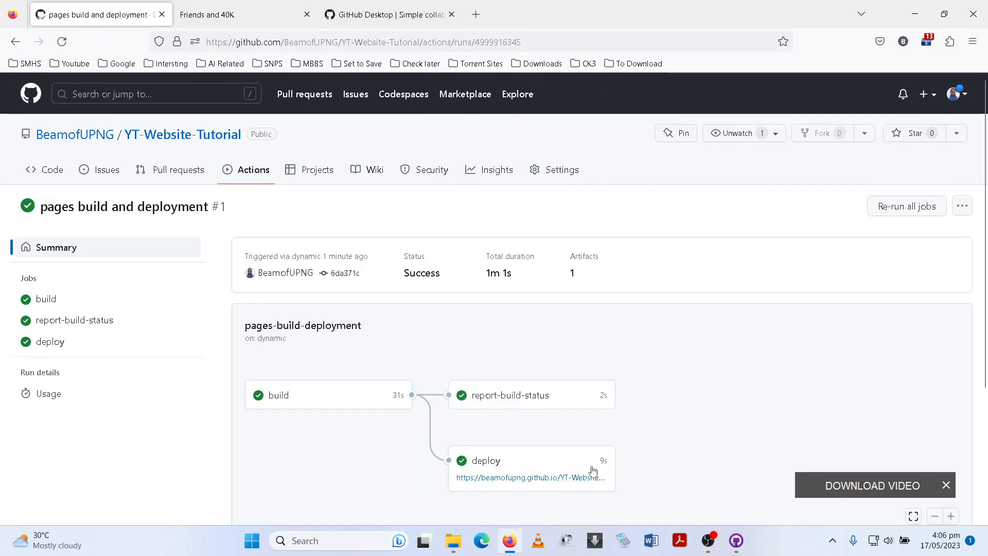
left_click(256, 8)
left_click_drag(394, 42, 193, 43)
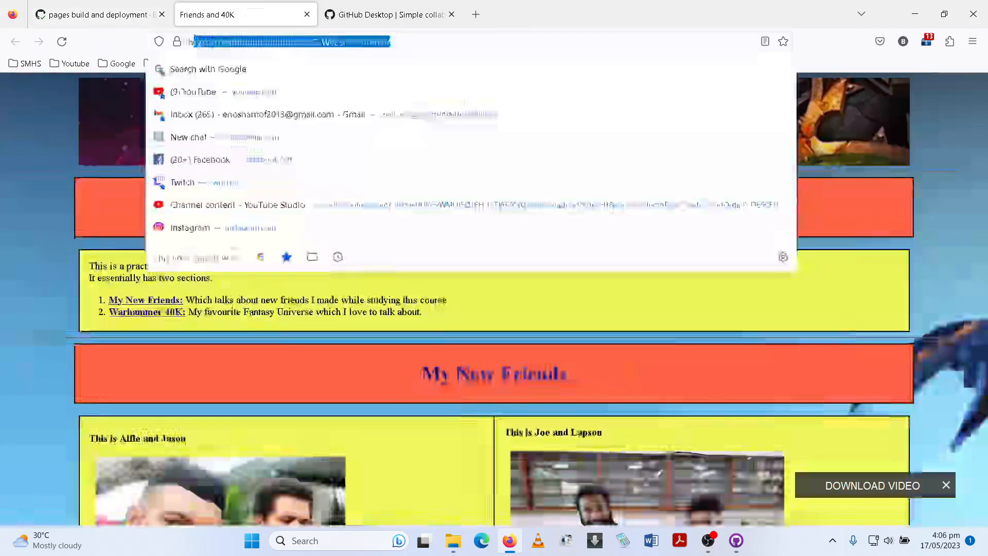
Step: Return to the repository's file list on GitHub, and open the local YT-Website-Tutorial folder in File Explorer
left_click(63, 7)
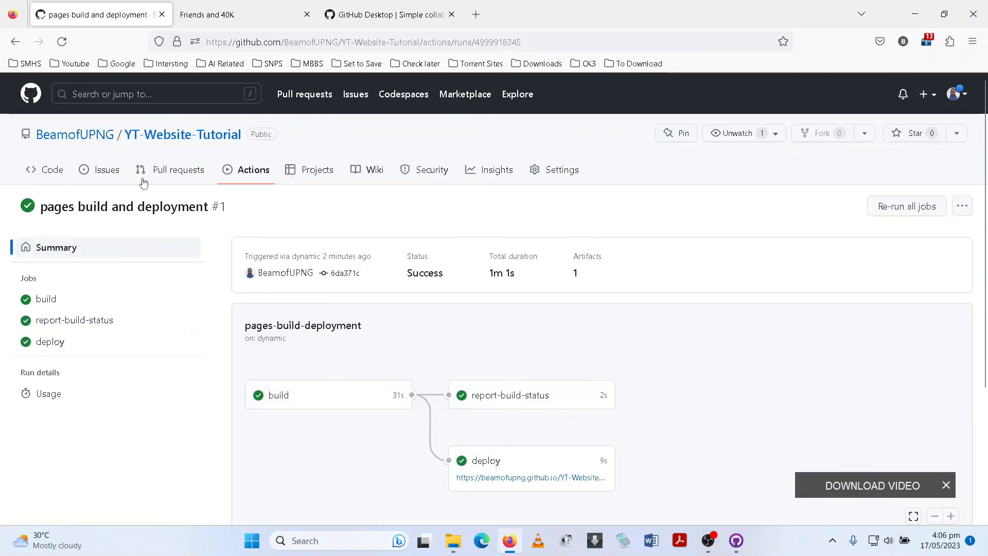
left_click(50, 169)
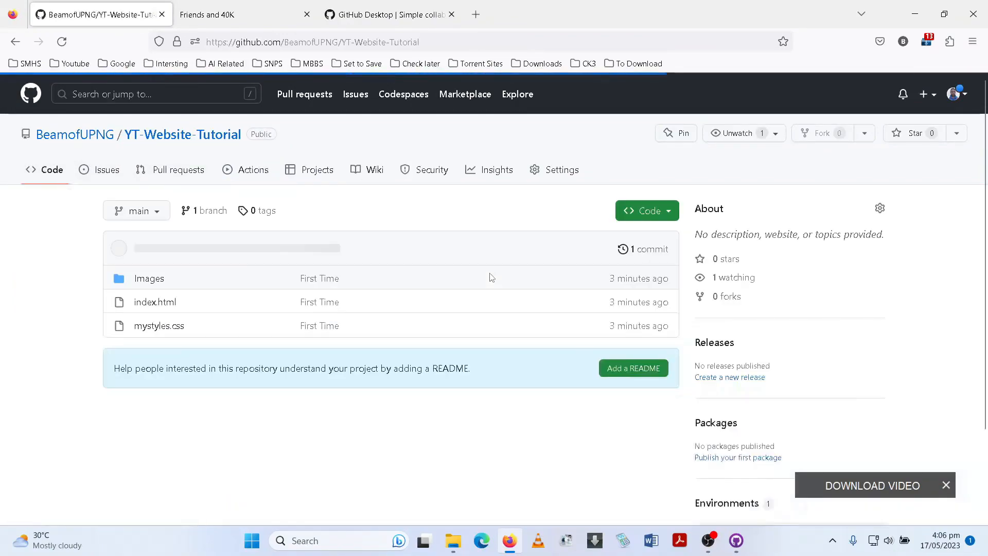
left_click(736, 540)
key("ctrl+shift+f")
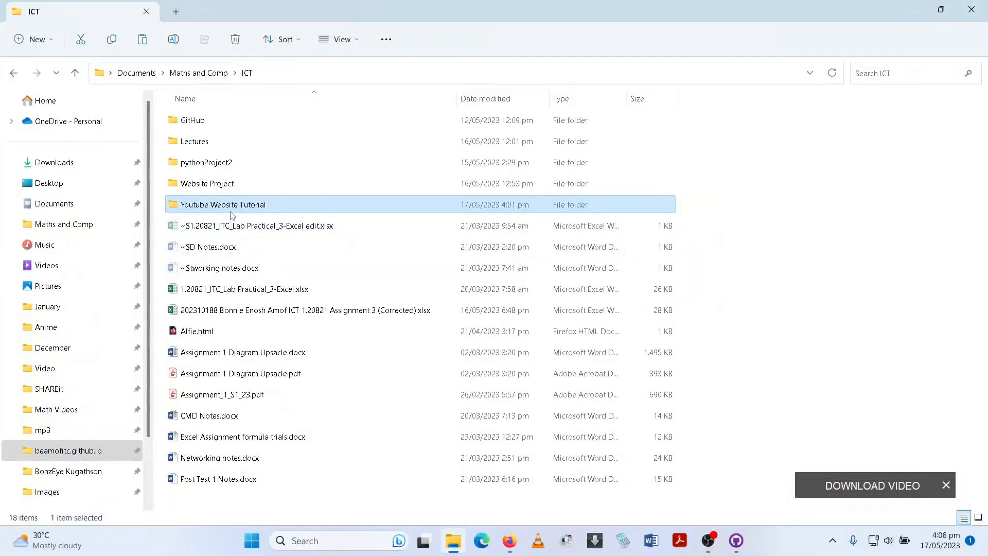
double_click(245, 209)
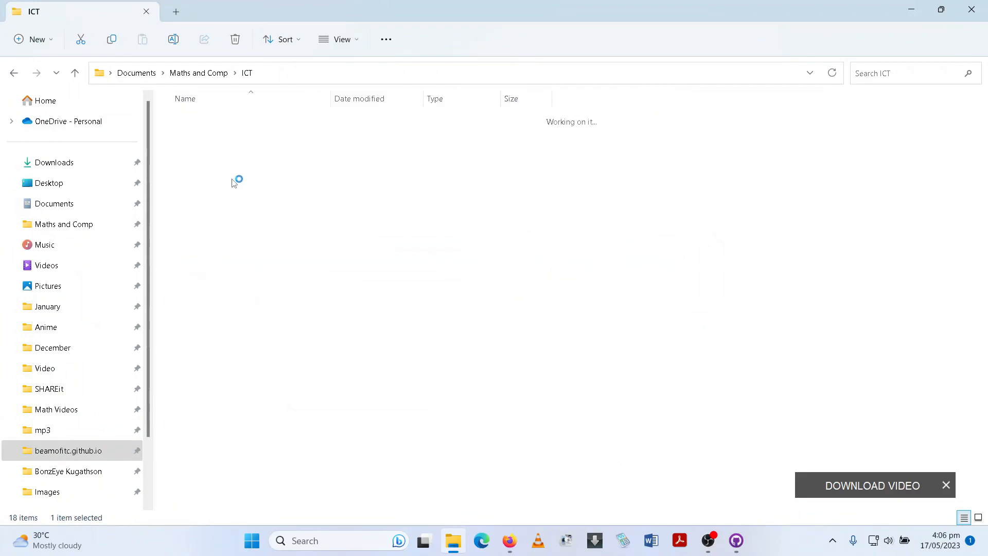
double_click(214, 122)
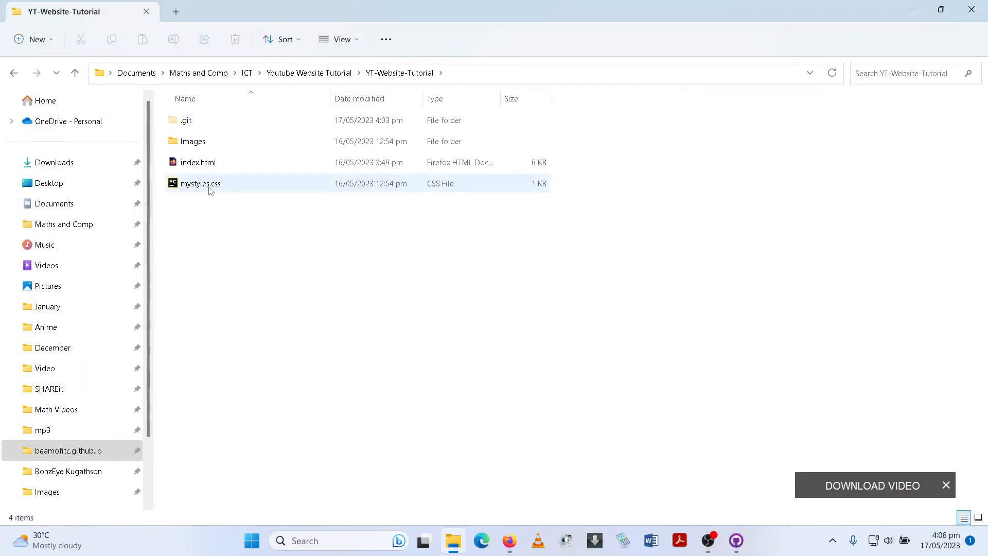
Step: Open the local repository's index.html file with PyCharm
left_click(210, 163)
right_click(213, 161)
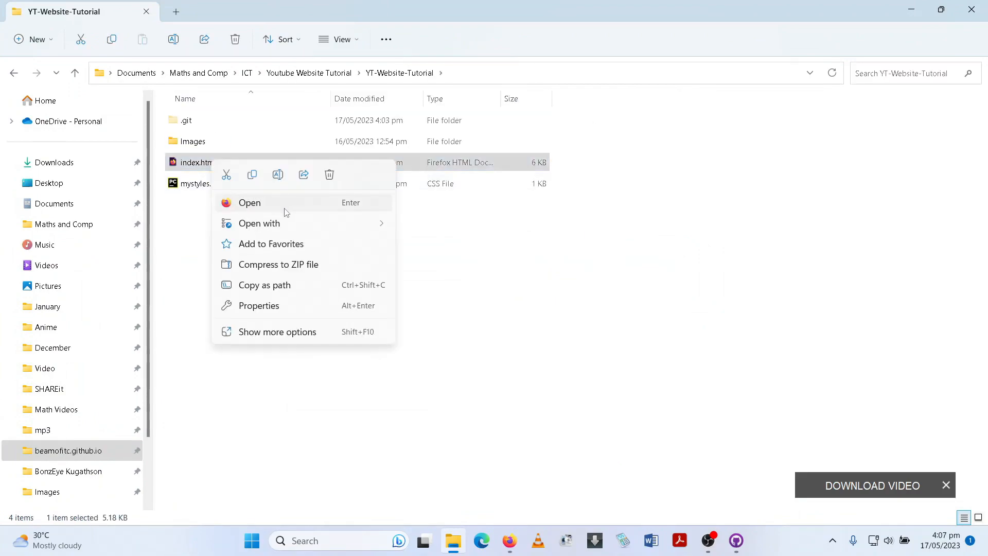
mouse_move(309, 223)
left_click(456, 287)
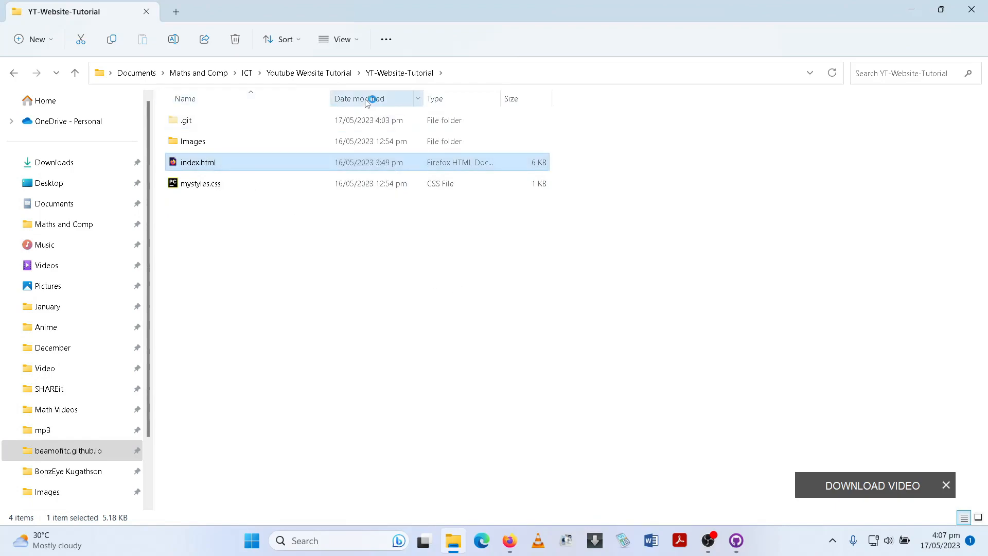
Step: Examine the local clone folders beamofitc.github.io and YT-Website-Tutorial inside the ICT folder, ending in YT-Website-Tutorial
left_click(247, 73)
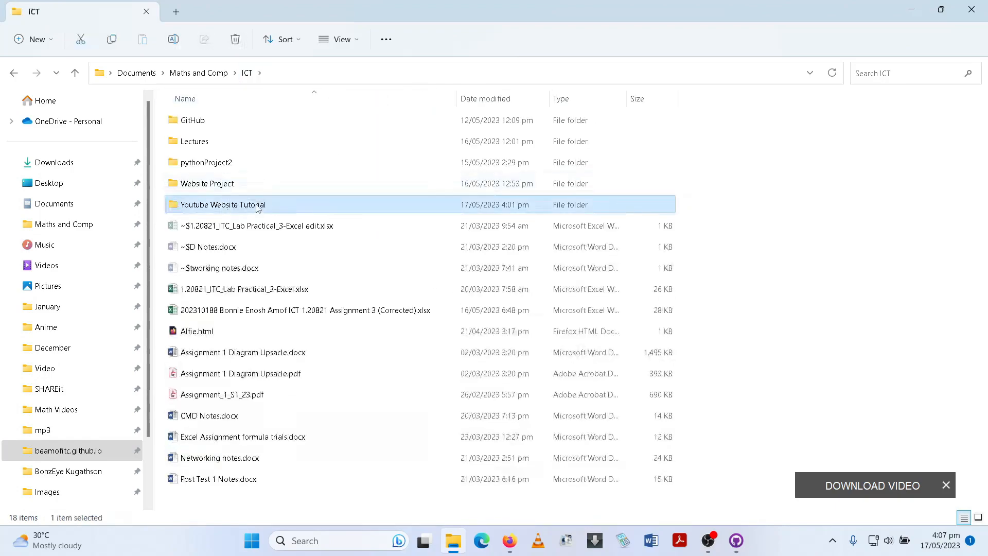
double_click(208, 121)
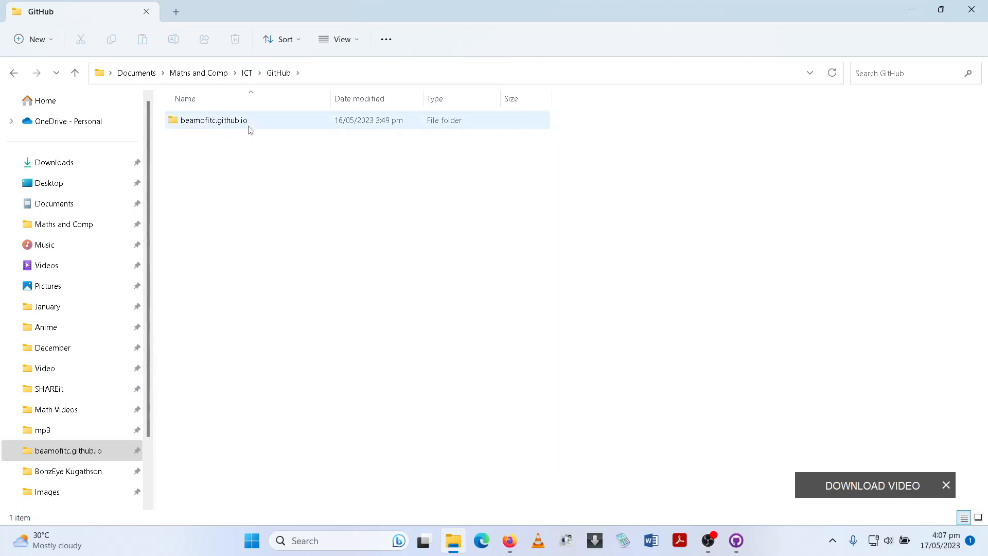
left_click(14, 73)
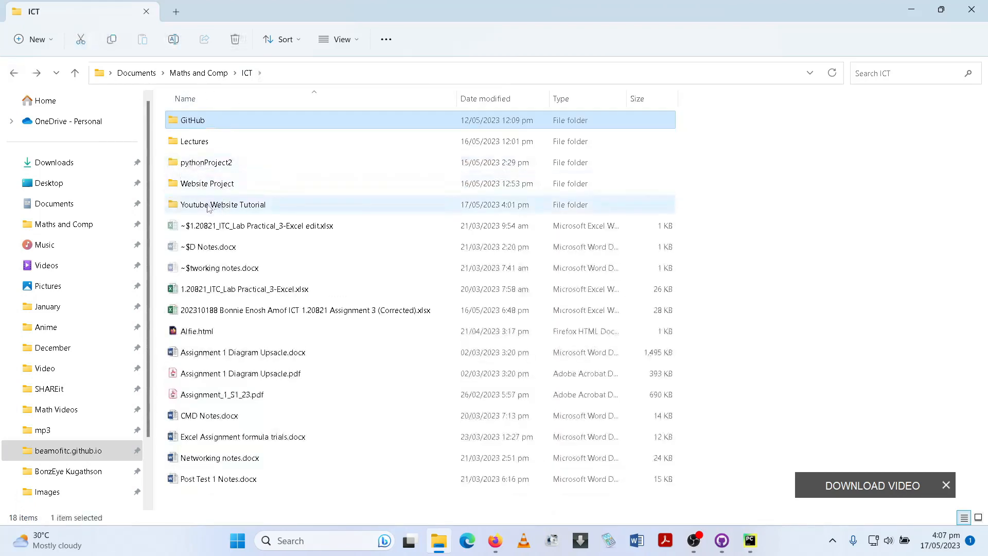
double_click(211, 206)
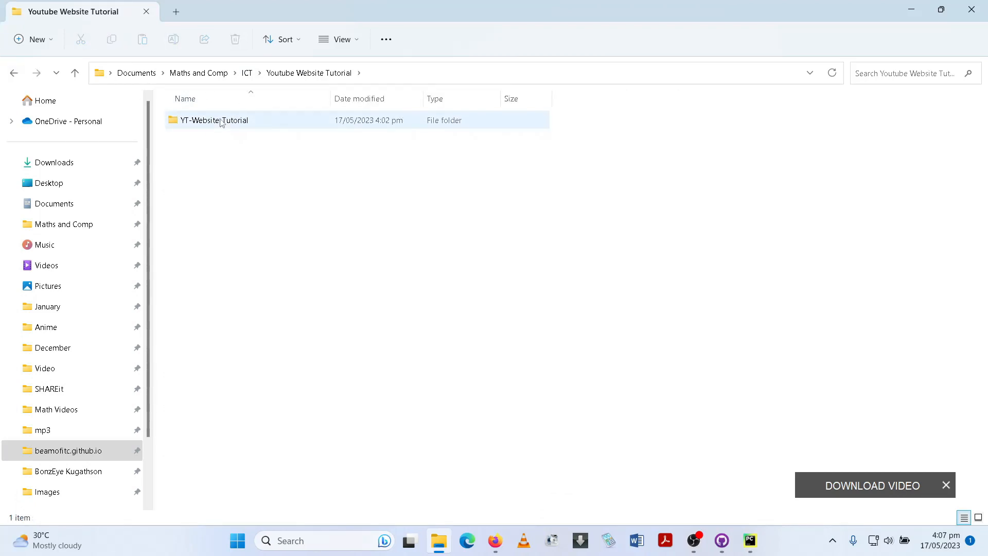
double_click(221, 122)
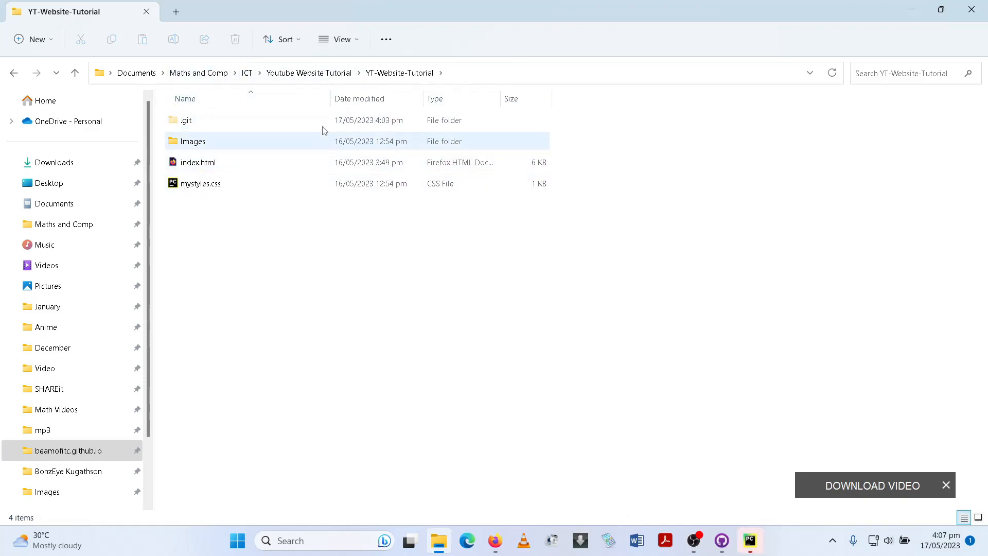
left_click(249, 73)
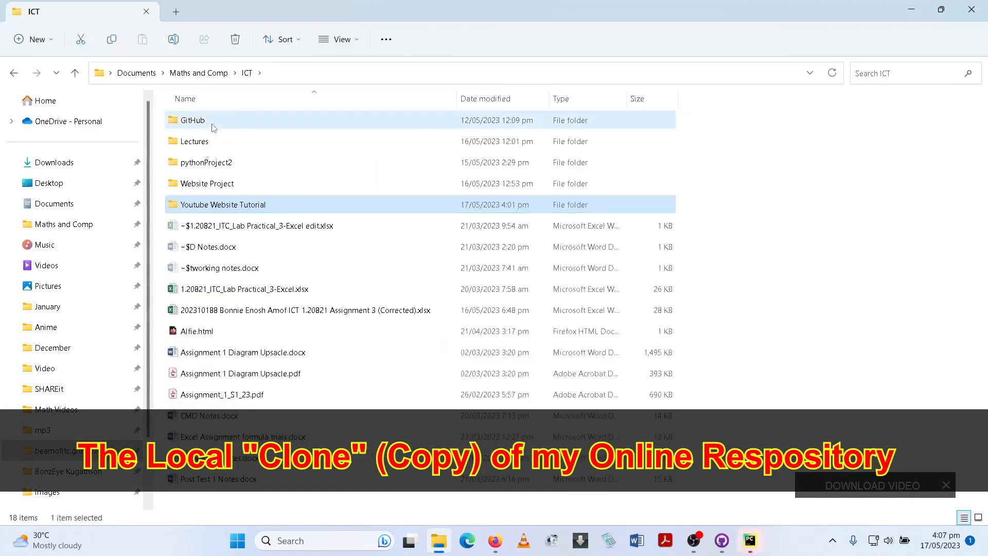
double_click(213, 122)
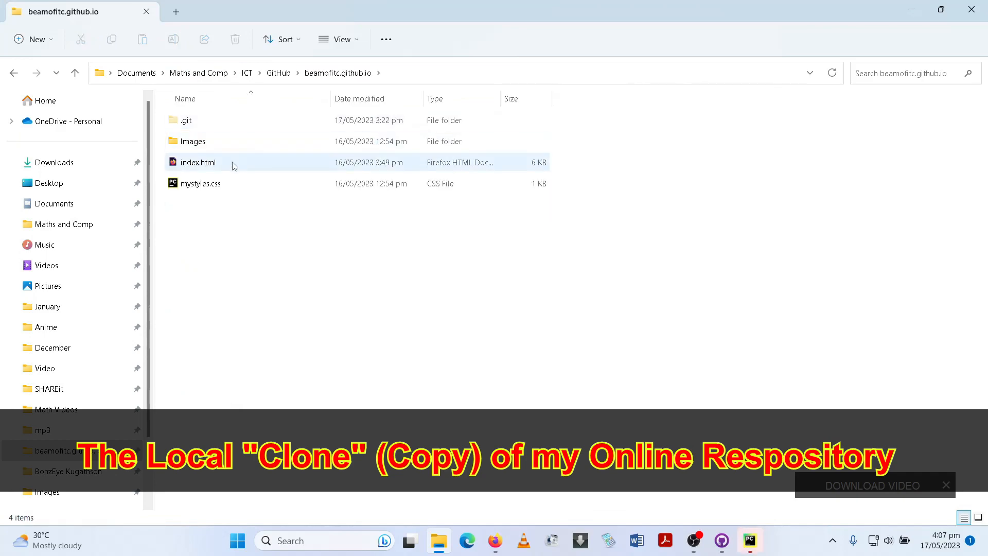
left_click(248, 73)
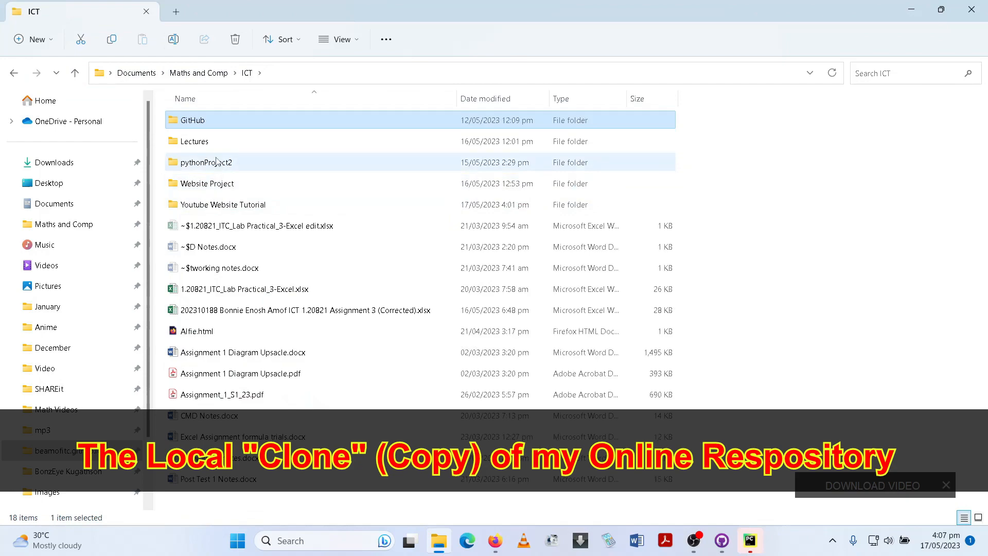
double_click(219, 205)
double_click(206, 126)
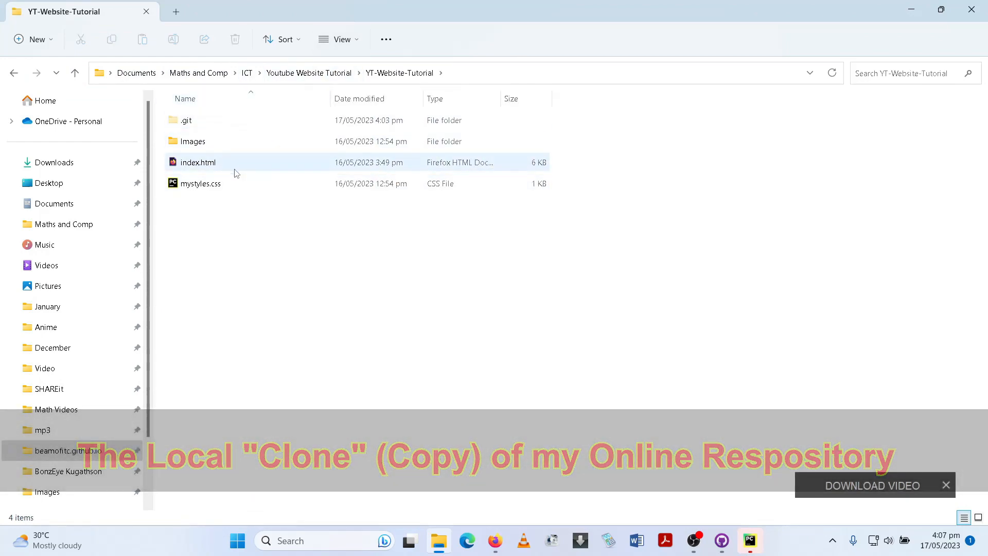
Step: In PyCharm, extend the intro sentence of index.html after "My ICT Assessment" with ", that I also used in a Youtube Video."
left_click(750, 540)
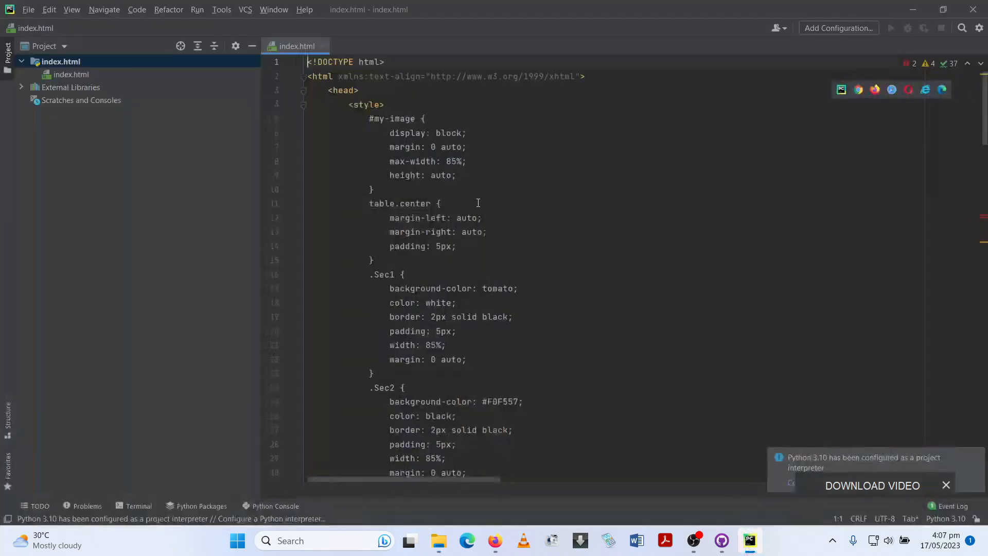
scroll(512, 274, "down", 10)
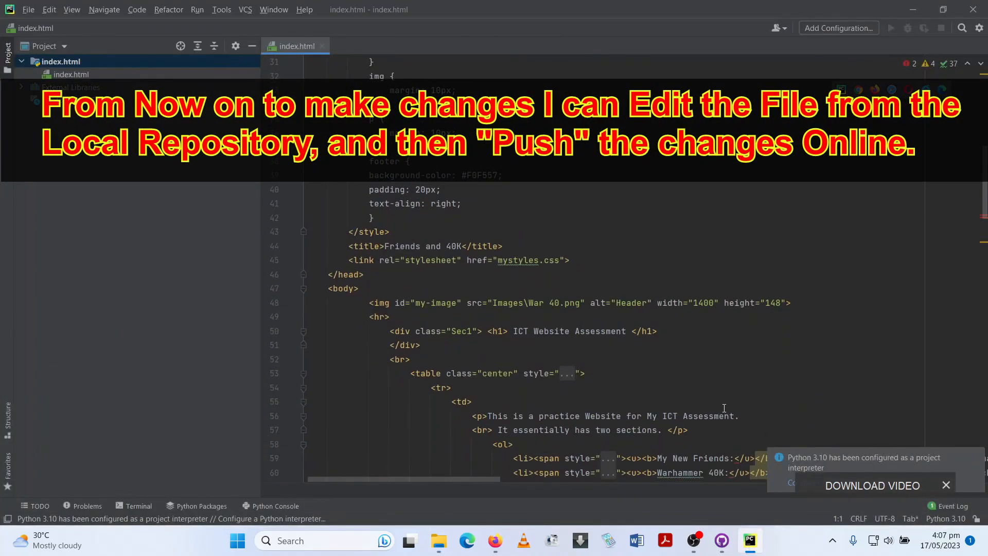
left_click(750, 421)
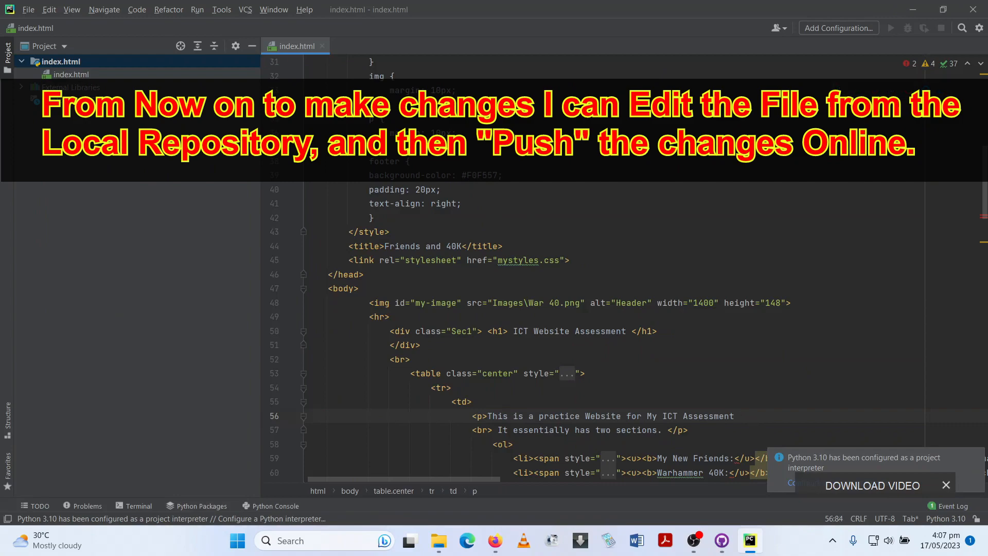
type(", that I also used in a Youtu")
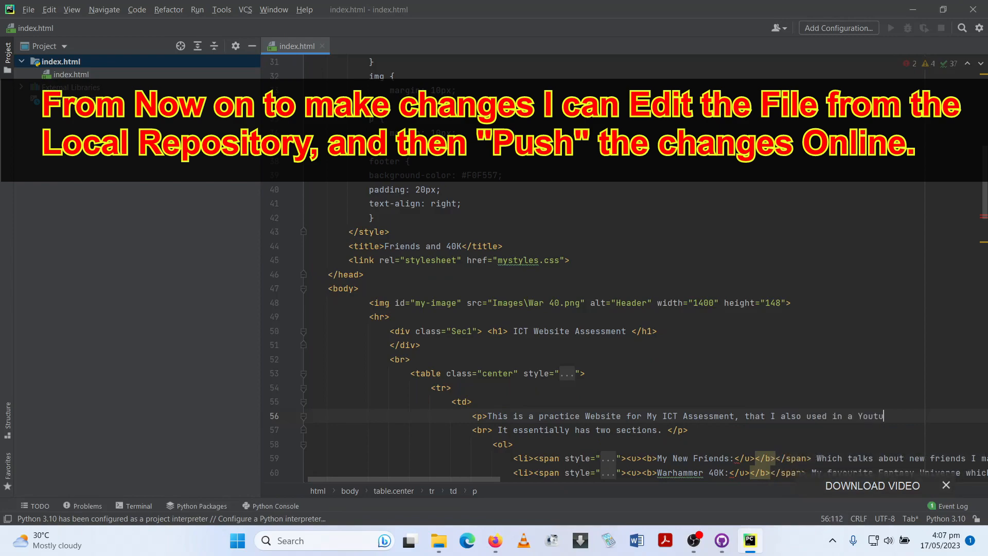
type("o.")
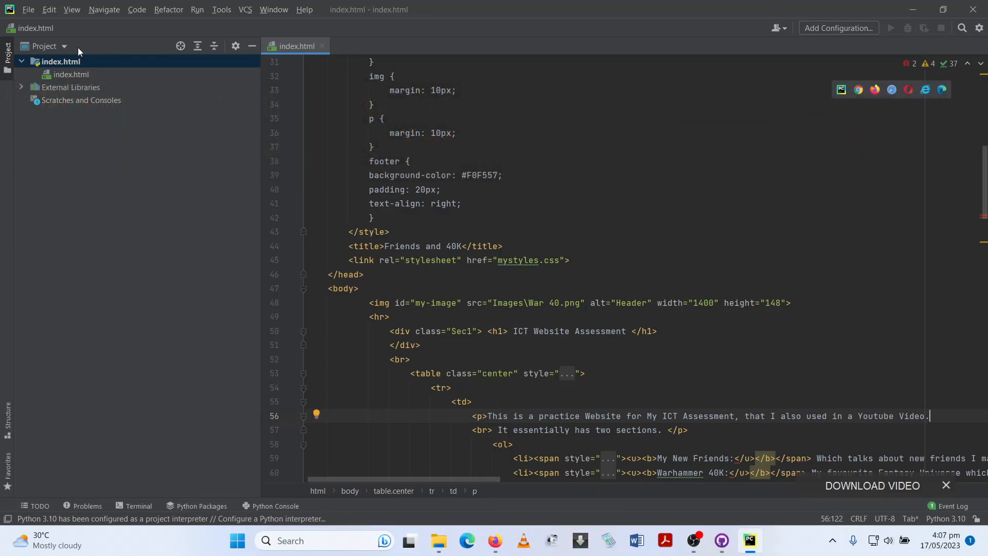
Step: Glance at the online repository, the local folder and the edited code, and minimize PyCharm to return to File Explorer
left_click(494, 541)
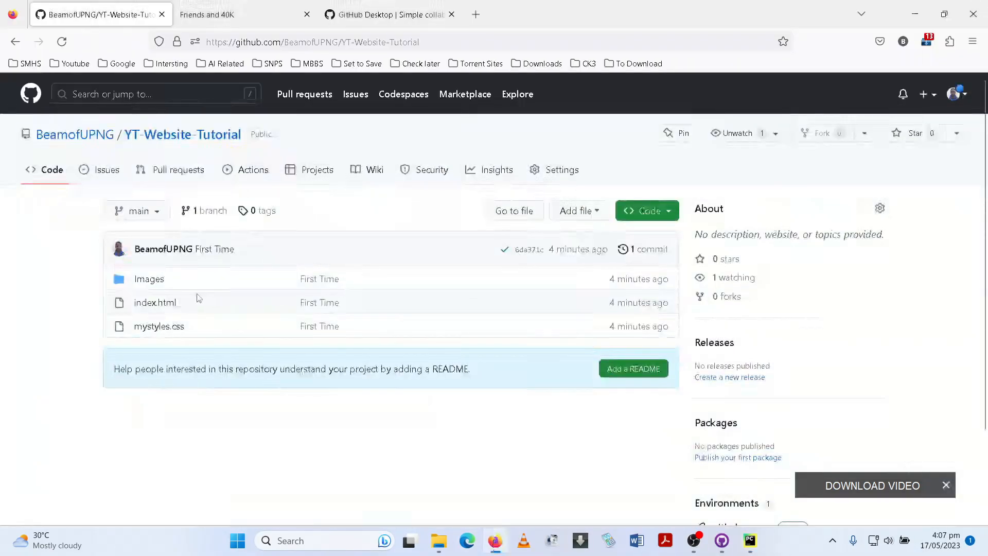
left_click(437, 541)
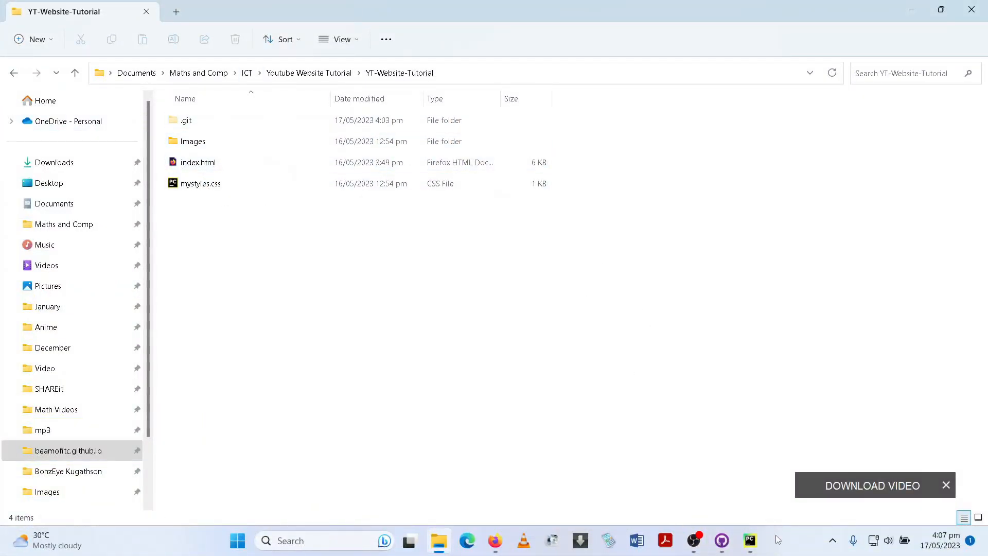
left_click(751, 540)
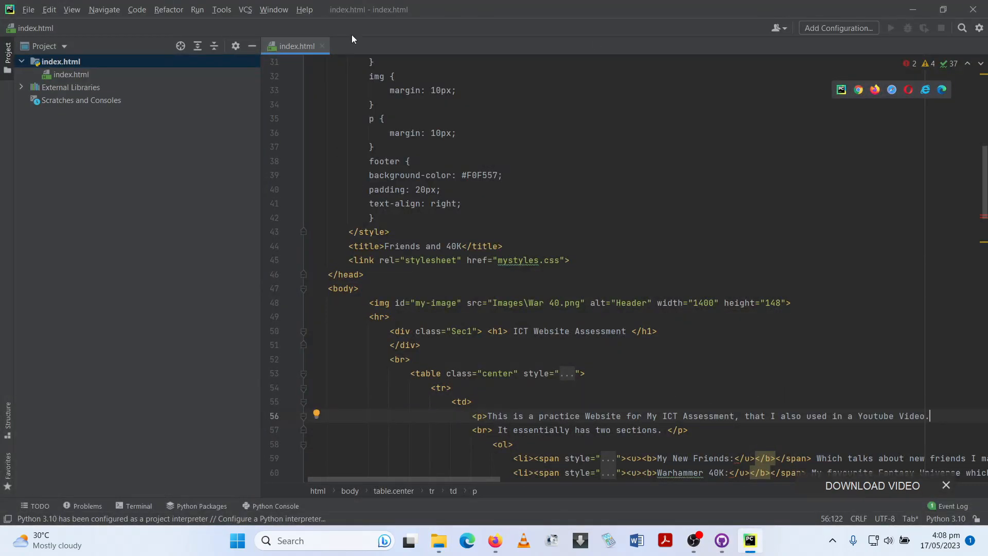
left_click(912, 9)
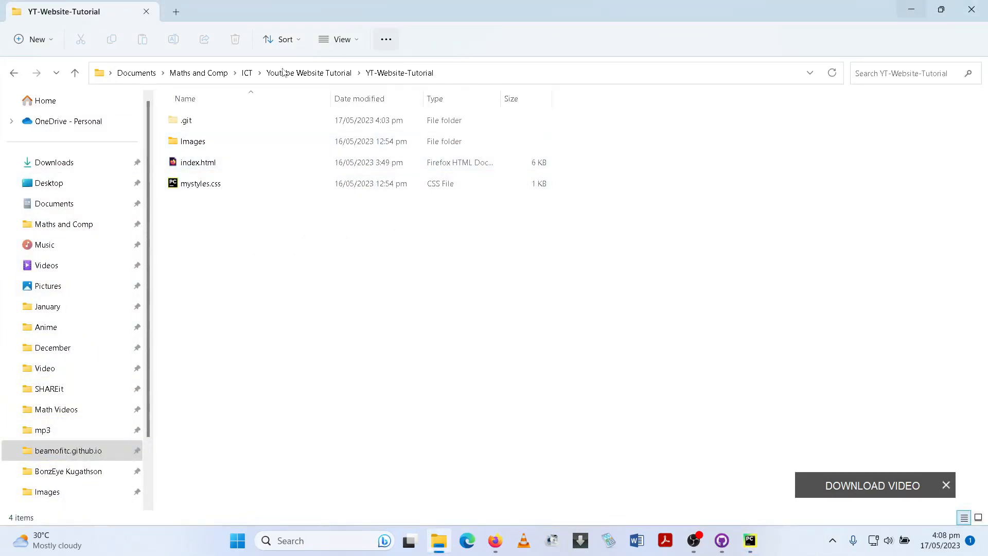
Step: Open the local index.html in Firefox and compare its intro sentence with the reloaded GitHub Pages version of the site
double_click(177, 162)
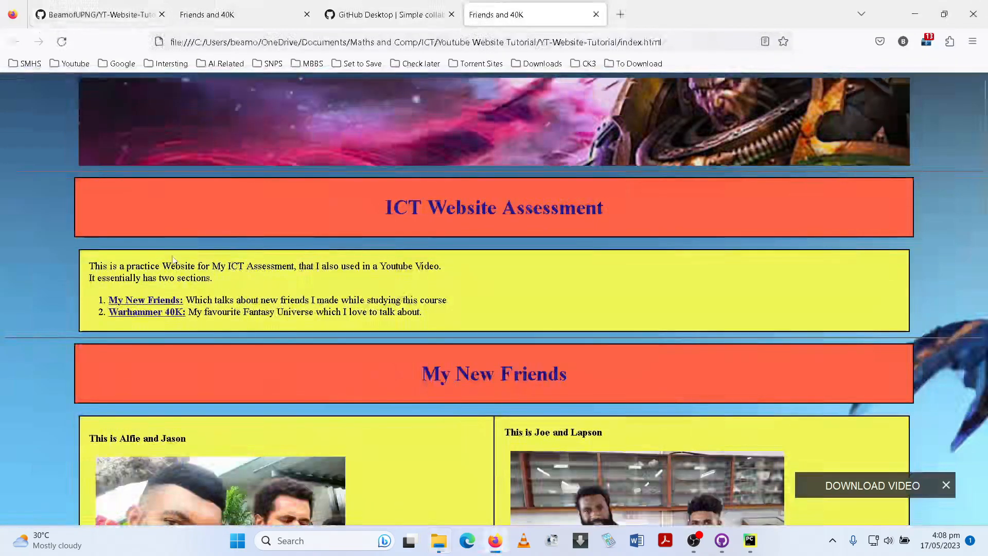
left_click_drag(109, 265, 441, 268)
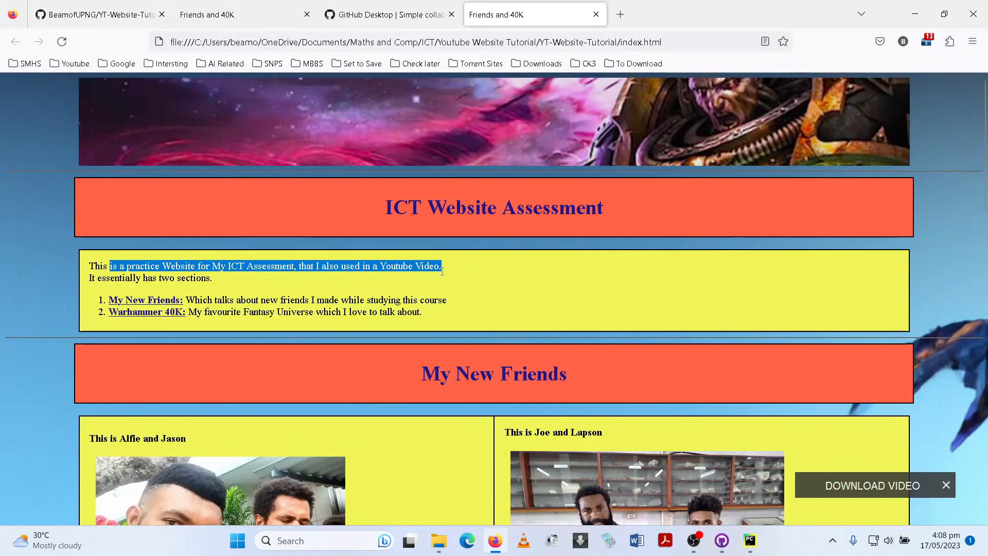
left_click(238, 14)
left_click(309, 42)
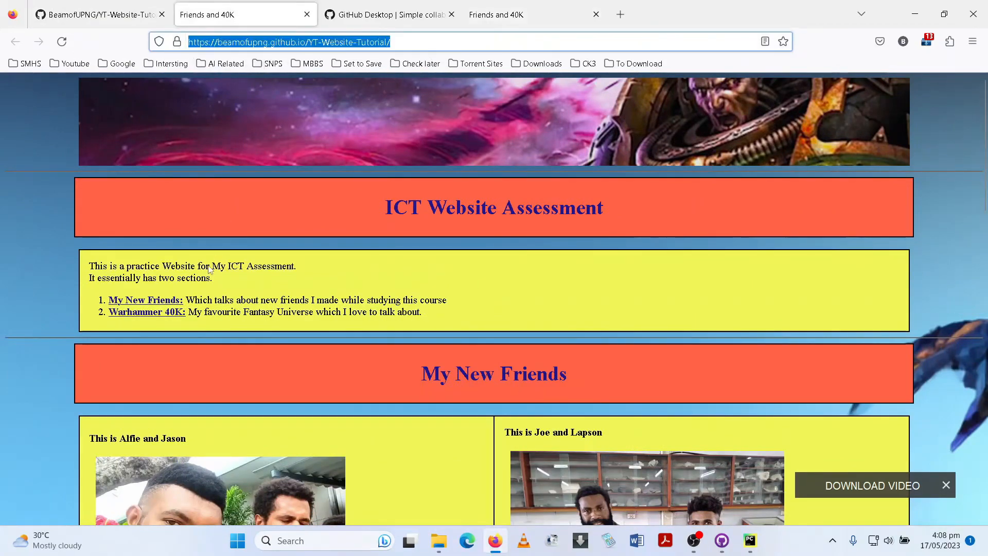
left_click(244, 288)
left_click(62, 41)
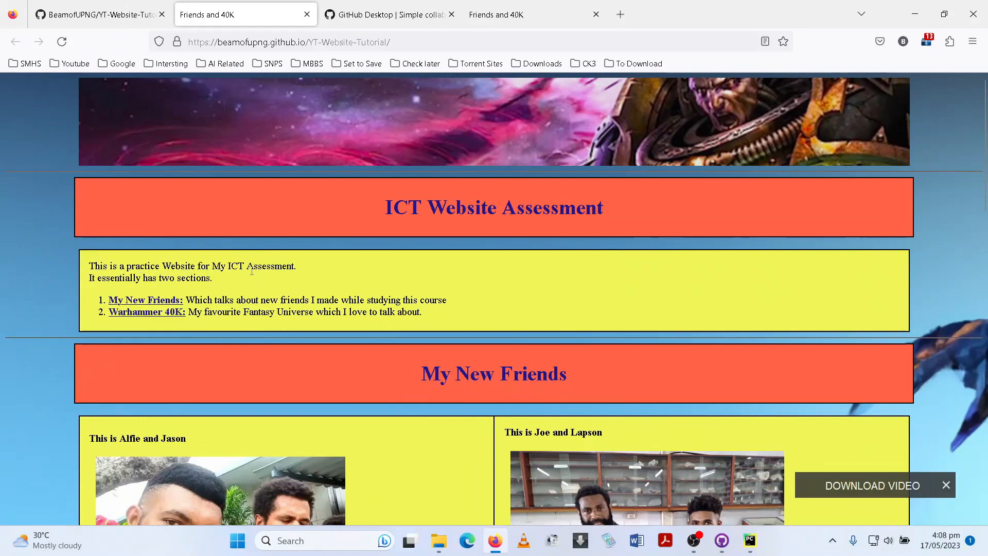
left_click(514, 14)
left_click(263, 278)
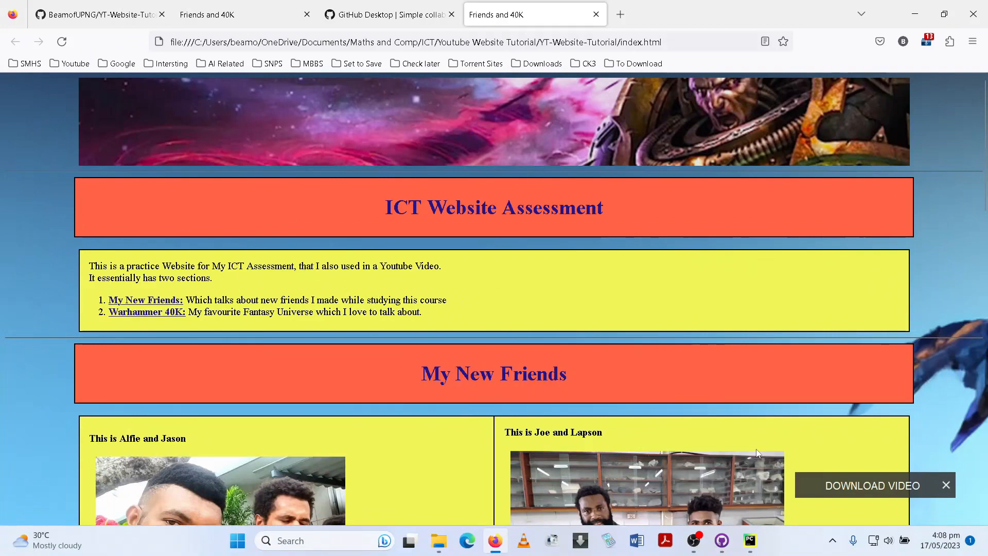
Step: Switch to GitHub Desktop and review the removed and added versions of line 56 in the index.html changes
left_click(721, 540)
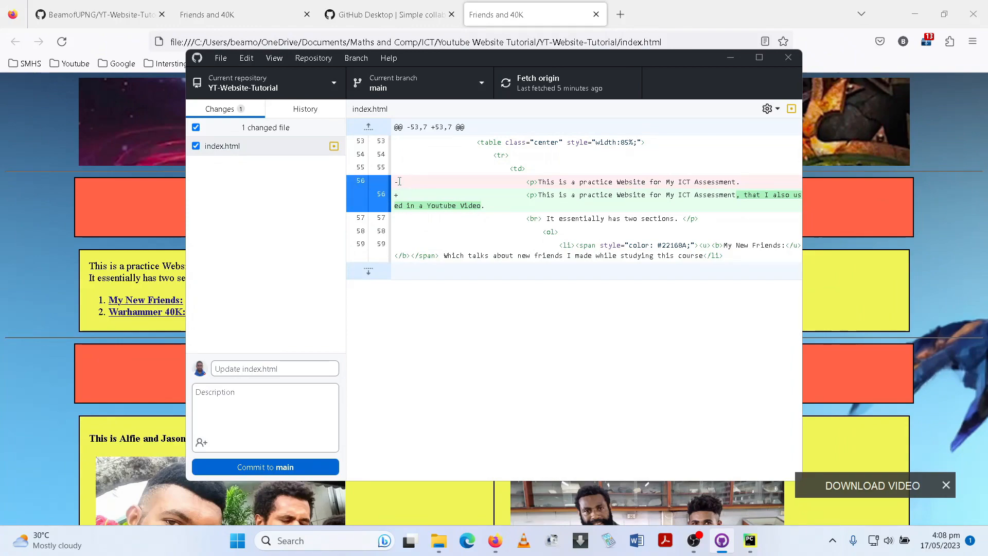
left_click_drag(414, 181, 761, 182)
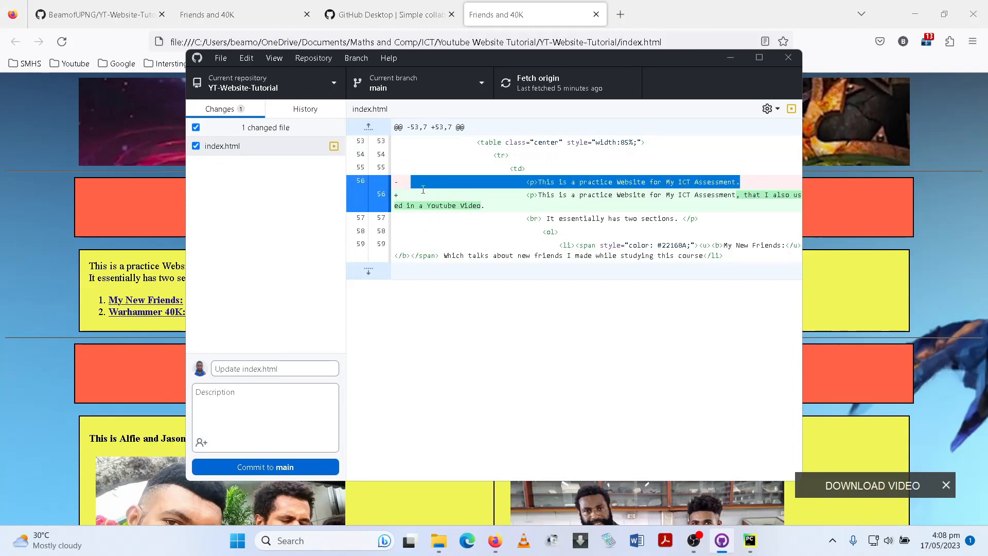
left_click_drag(423, 192, 593, 181)
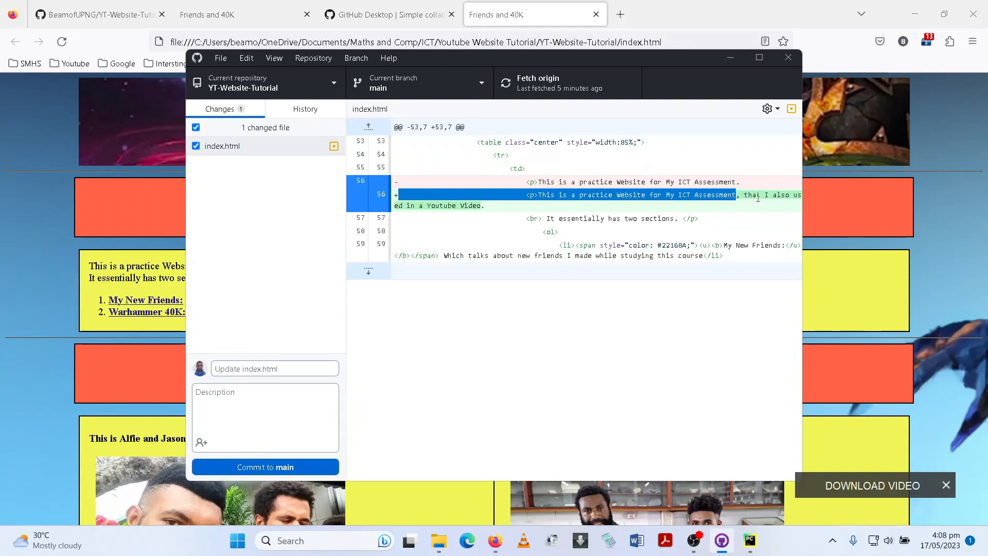
left_click_drag(404, 182, 744, 188)
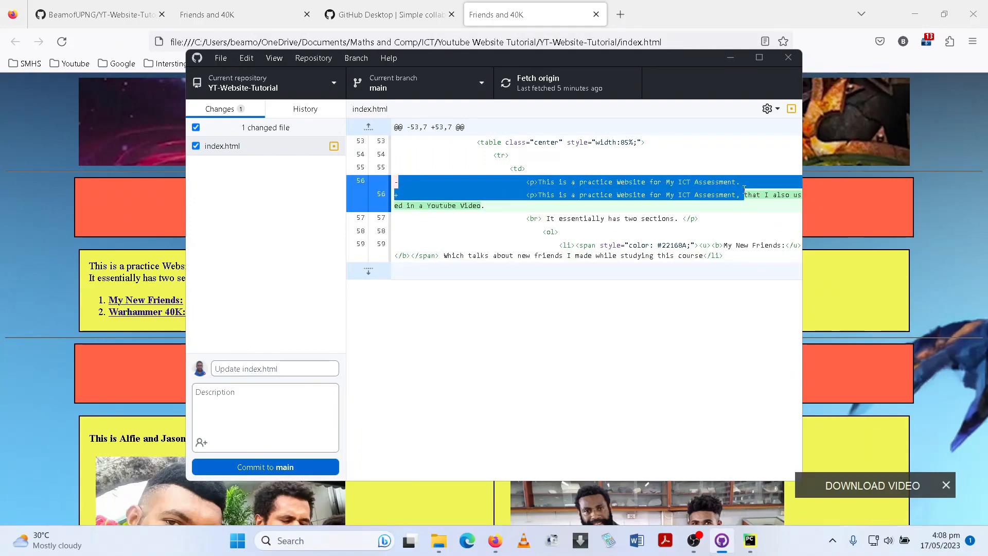
left_click(484, 203)
left_click_drag(526, 195, 609, 209)
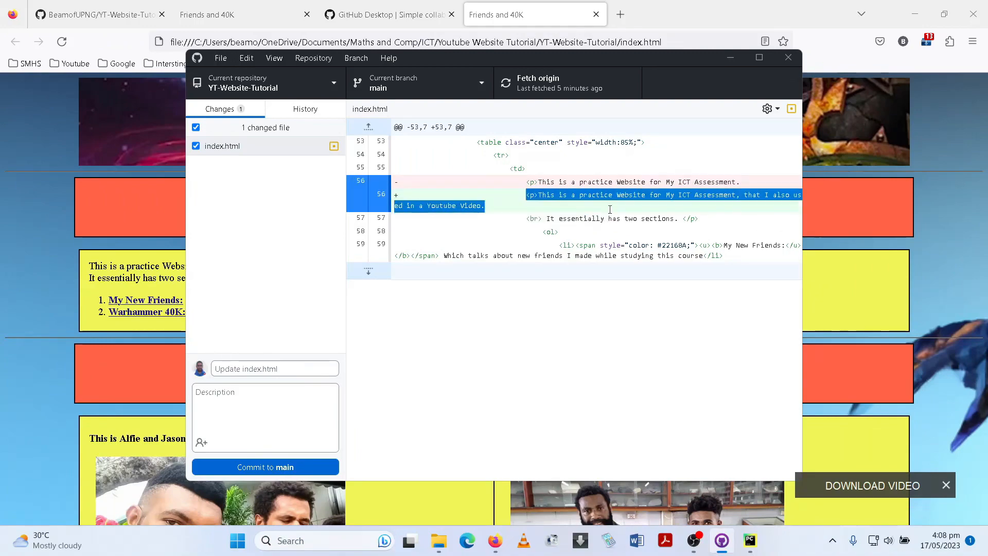
left_click(610, 205)
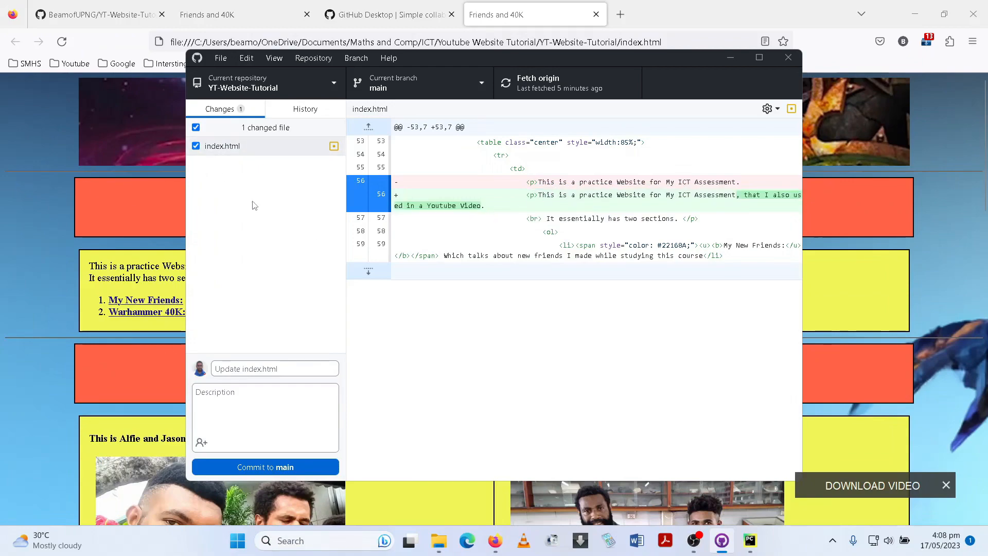
Step: Commit the index.html change to main with the summary "Update Index for YT" and push it to origin
left_click(280, 369)
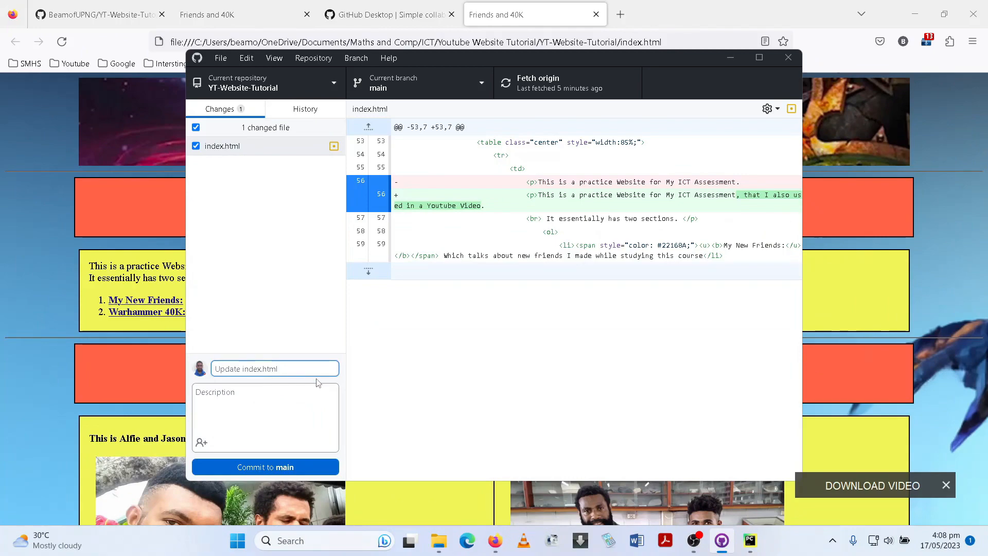
type("Update Index for YT")
left_click(290, 467)
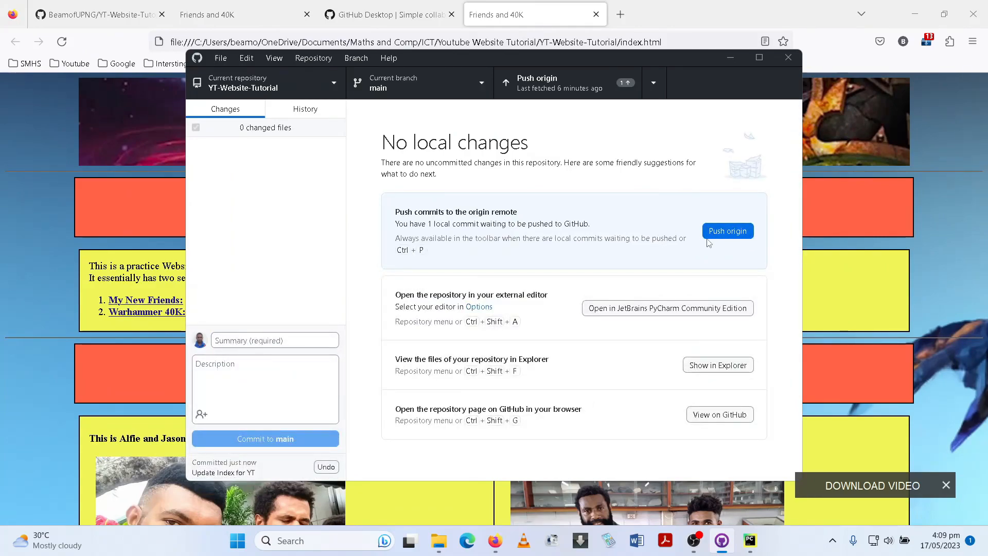
left_click(728, 231)
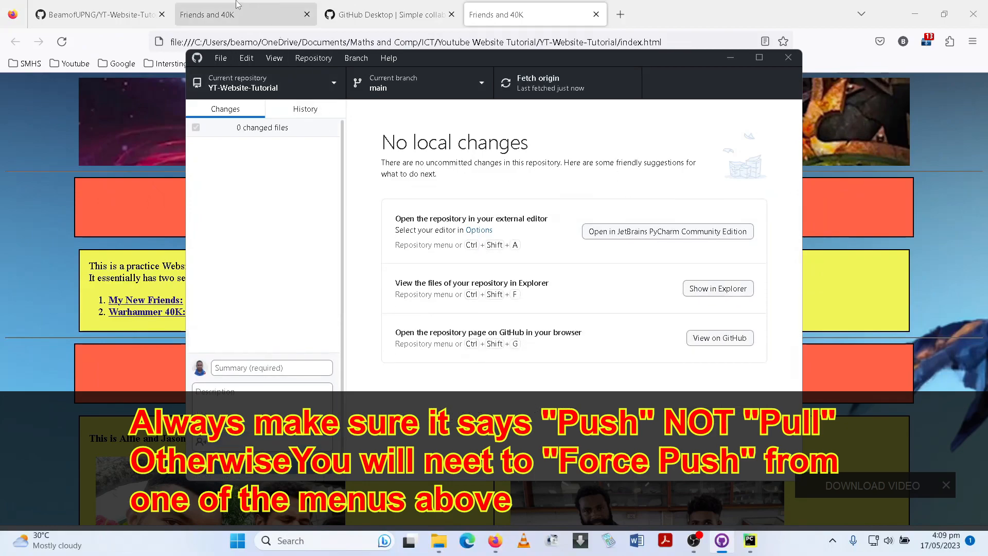
Step: In Firefox, close both Friends and 40K pages and reload the YT-Website-Tutorial repository page on GitHub
left_click(257, 7)
left_click(307, 14)
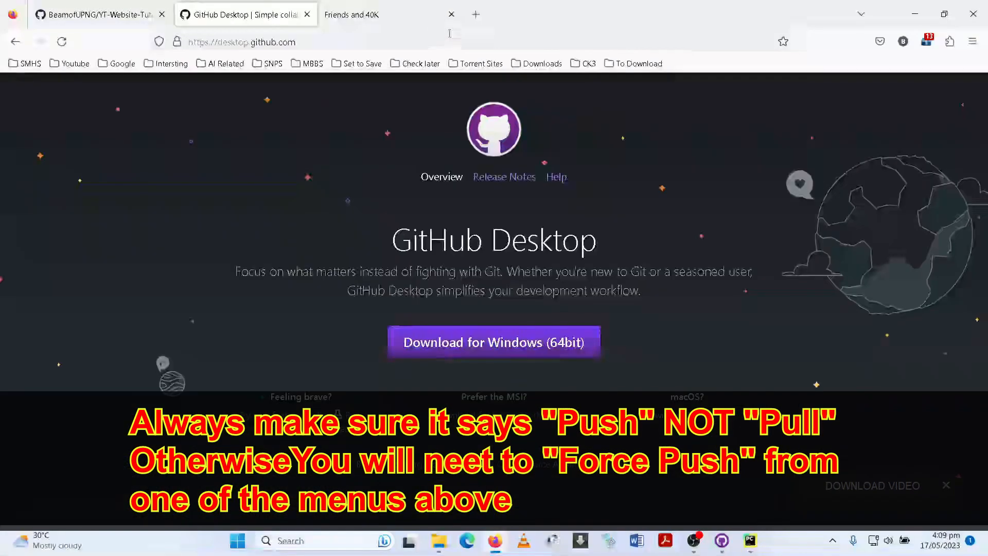
left_click(452, 14)
left_click(151, 23)
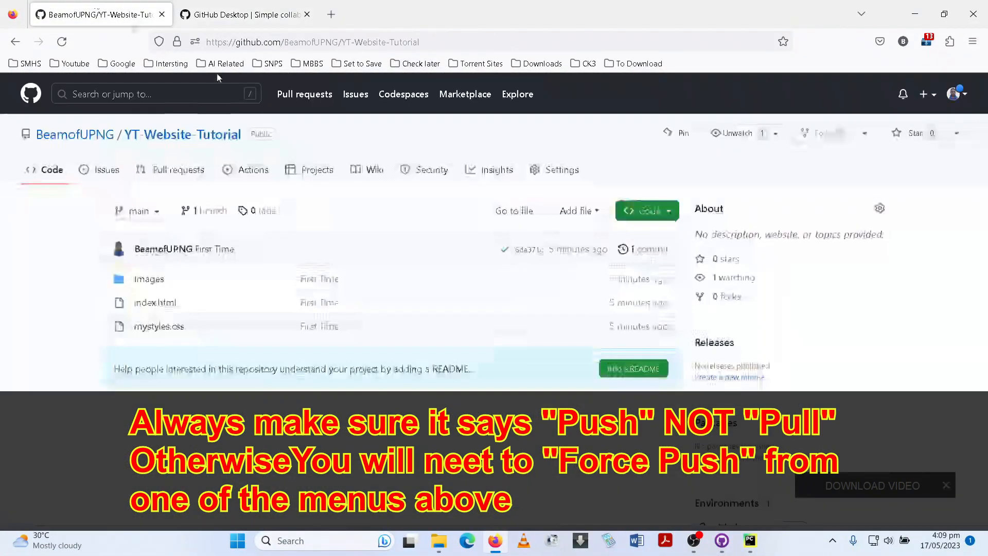
left_click(62, 41)
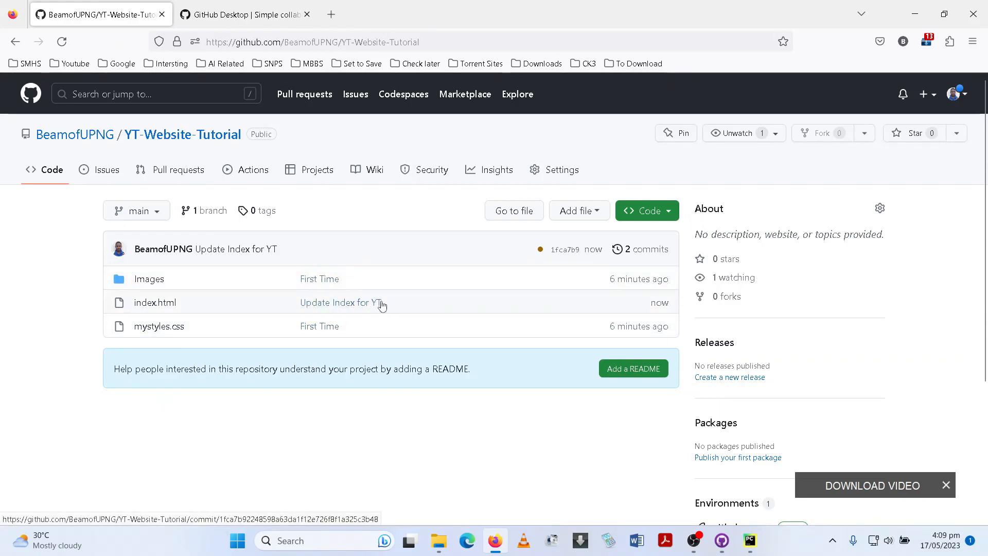
Step: Open the repository's latest pages build and deployment run under Actions and launch the deployed website from it
left_click(253, 170)
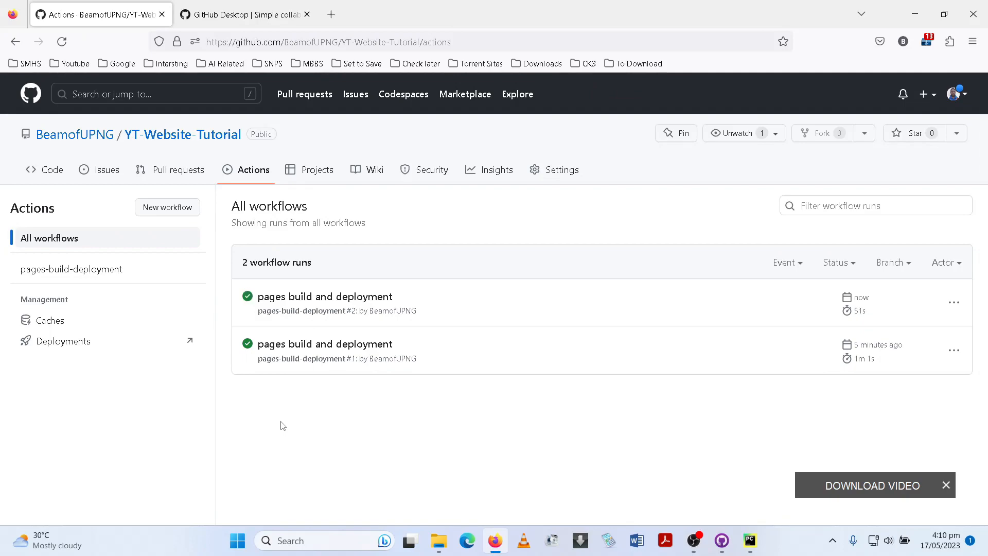
left_click(326, 295)
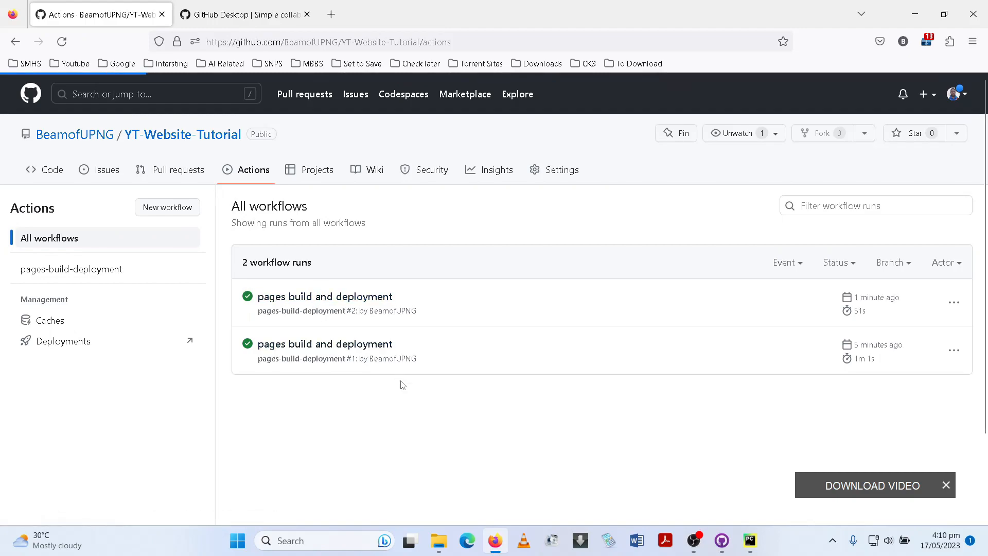
left_click(532, 477)
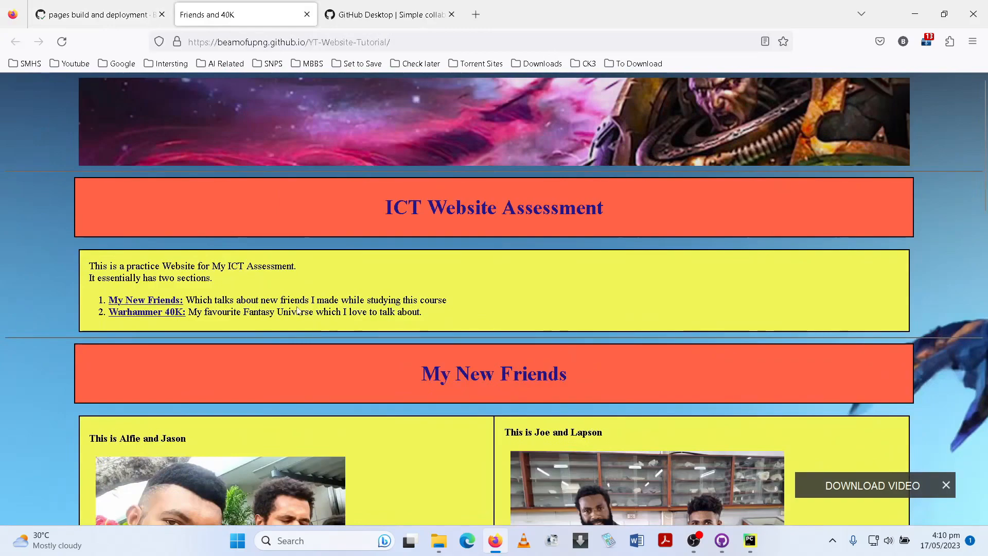
Step: Check the live website's intro sentence for the added text "that I also used in a Youtube Video"
scroll(299, 311, "down", 5)
scroll(299, 312, "up", 5)
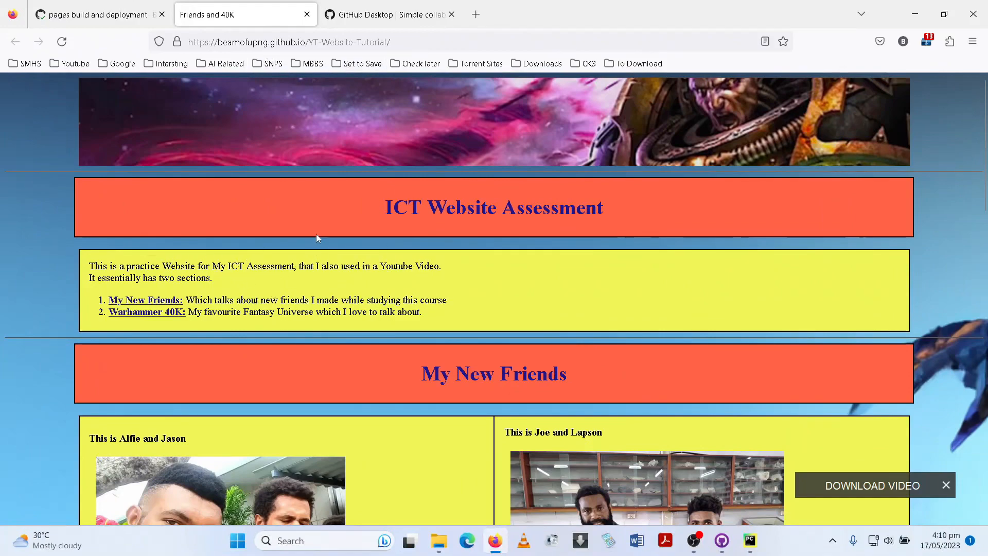
left_click_drag(299, 265, 429, 265)
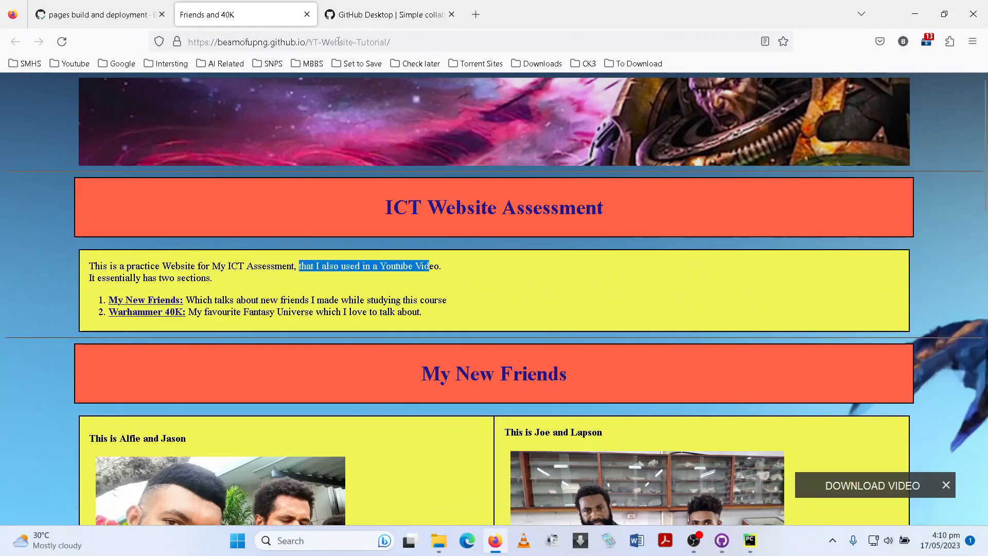
left_click(302, 283)
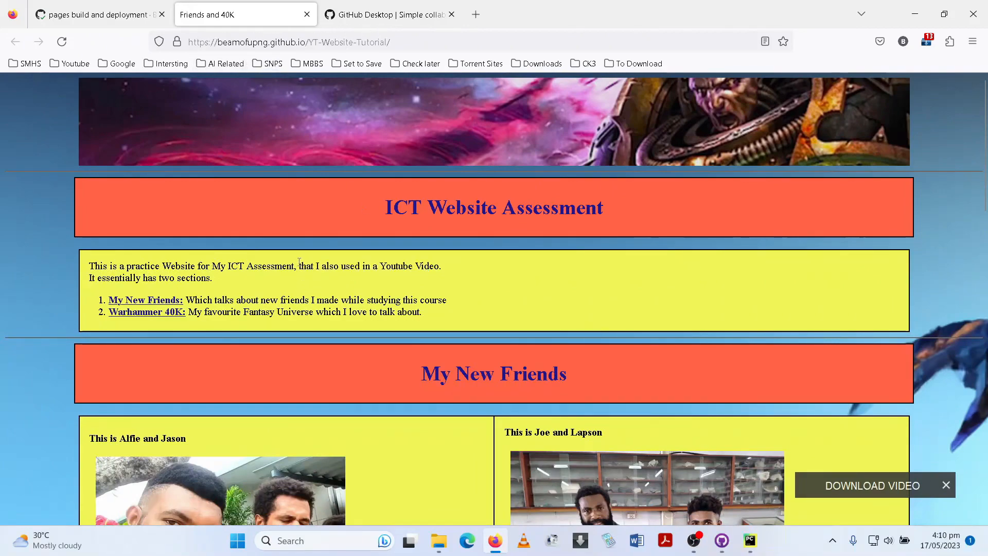
left_click_drag(299, 265, 447, 270)
left_click(230, 281)
Step: Return to the YT-Website-Tutorial repository on GitHub and try to view its Actions workflow runs again
left_click(99, 10)
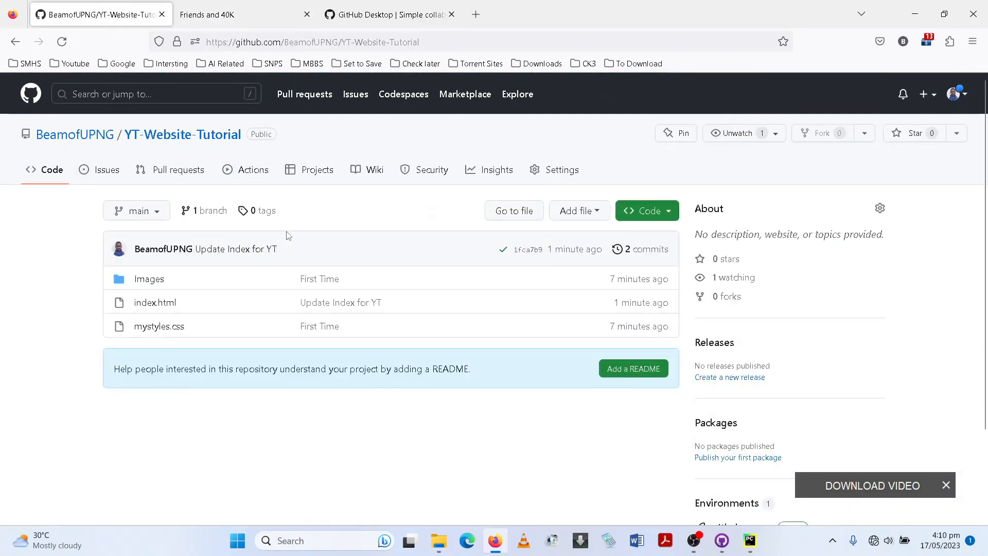
left_click(246, 172)
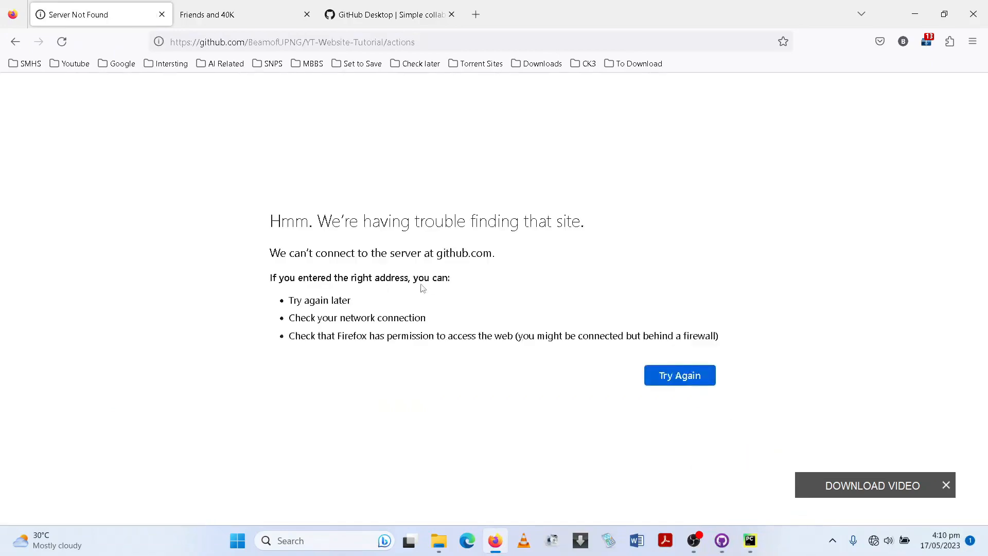
left_click(16, 38)
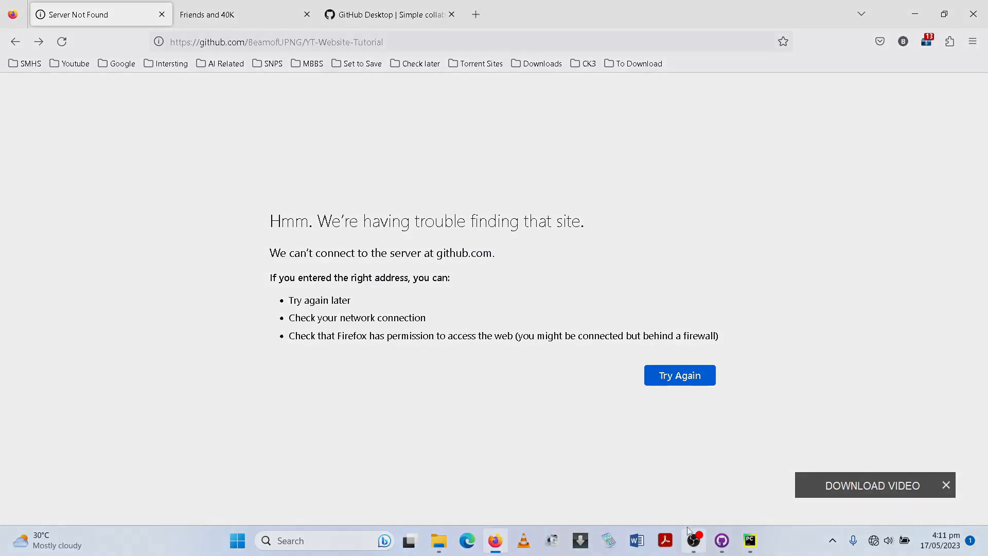
mouse_move(693, 540)
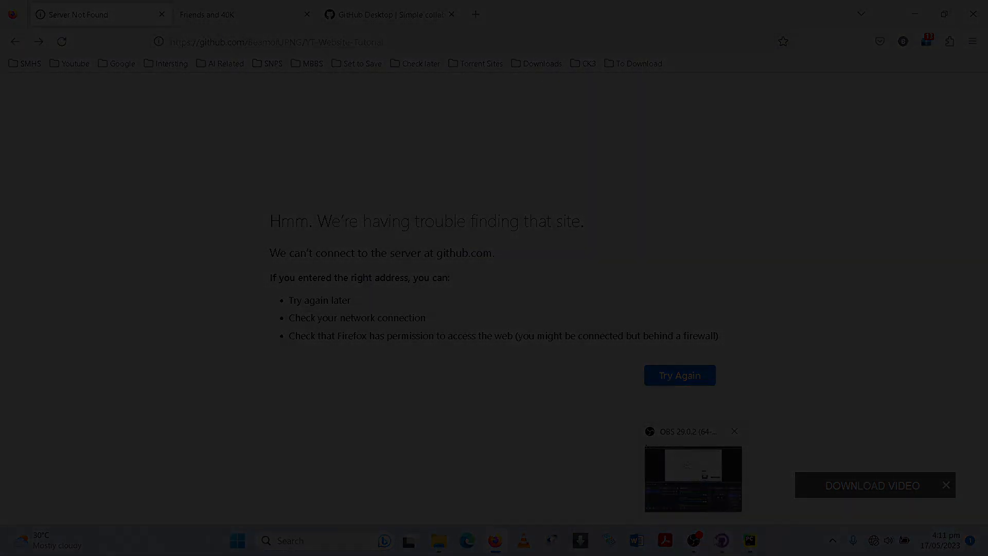